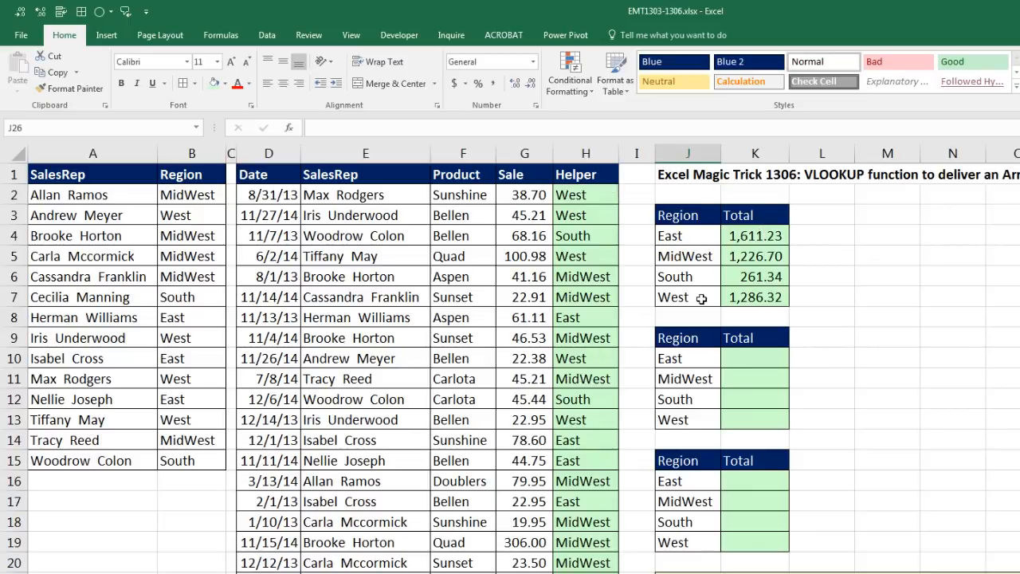
- Examine the VLOOKUP formula in H2 of the Helper column and the SUMIFS formula in K4
click(578, 195)
key(F2)
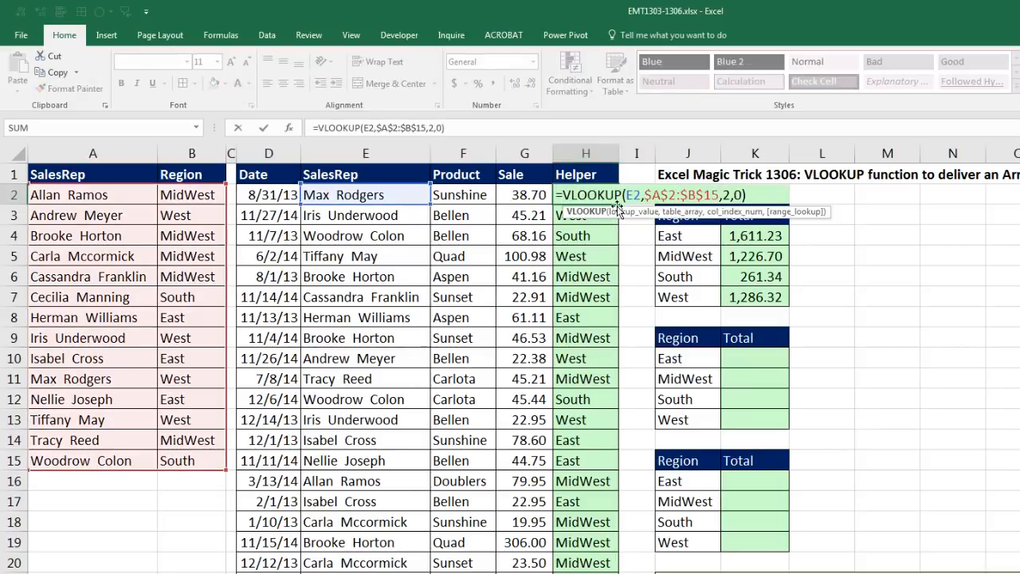
key(Escape)
click(737, 236)
key(F2)
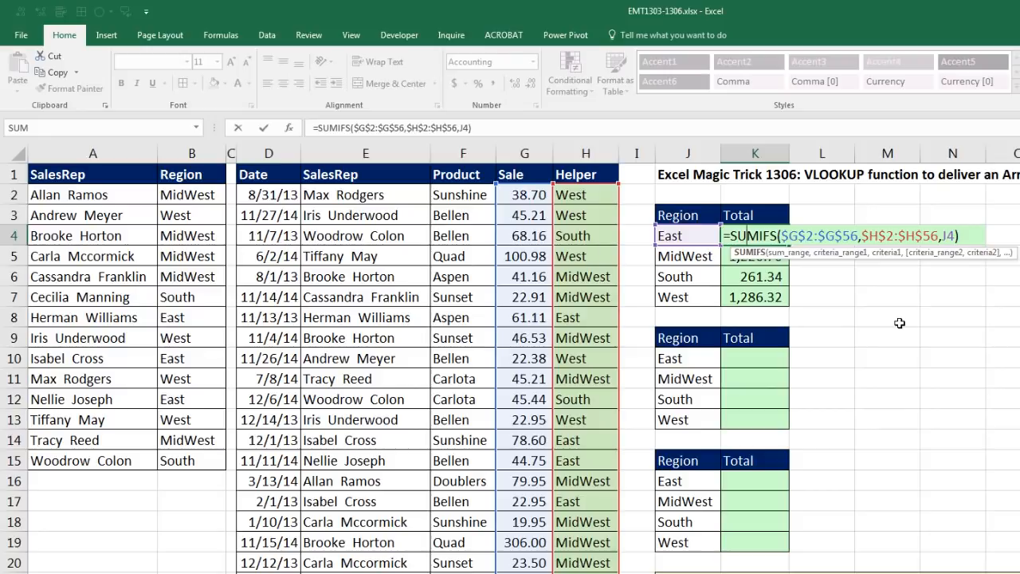
key(Escape)
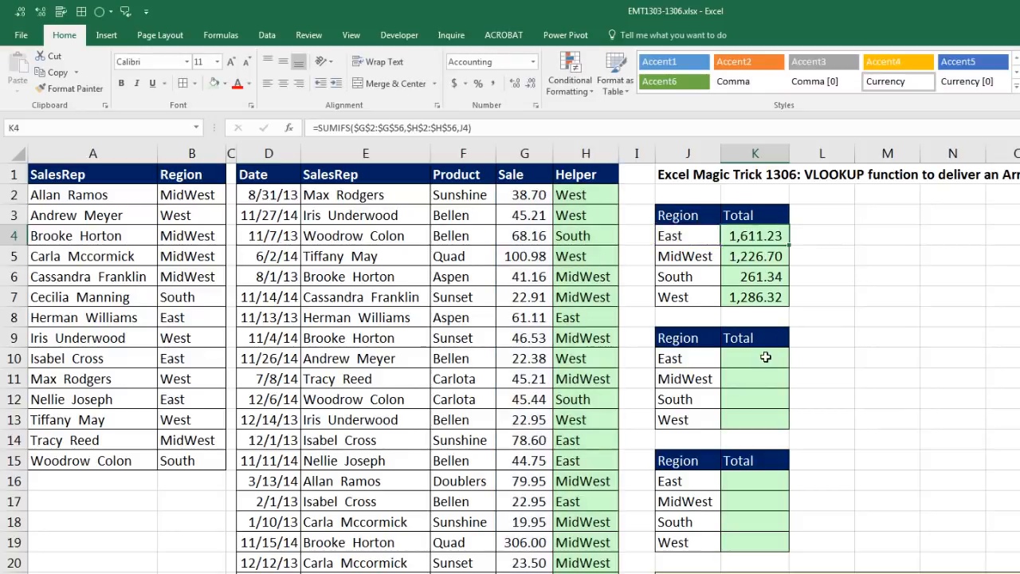
- Review the Helper column, the Sale amounts and the SalesRep names in the lookup table
click(596, 154)
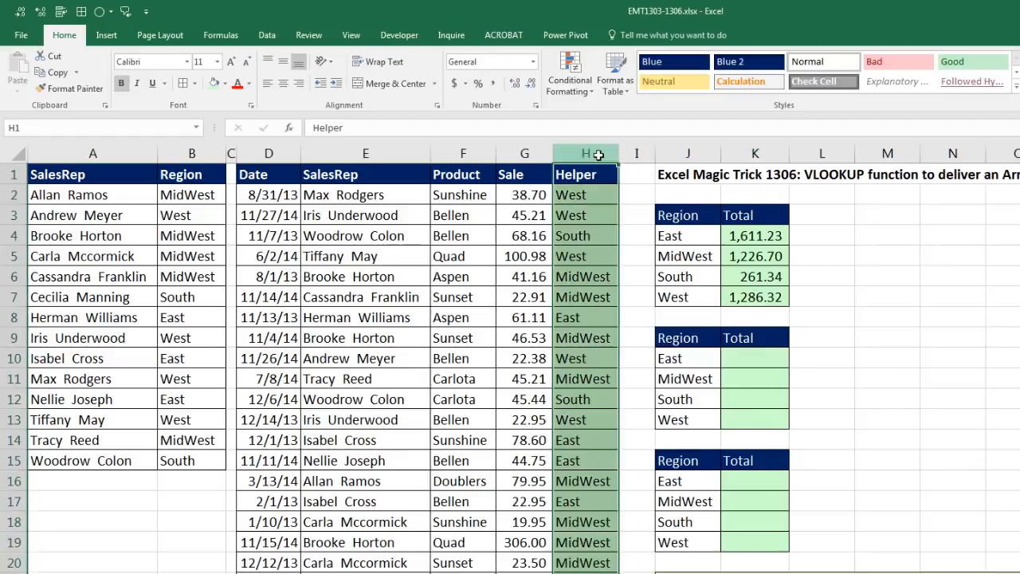
drag(592, 195, 588, 495)
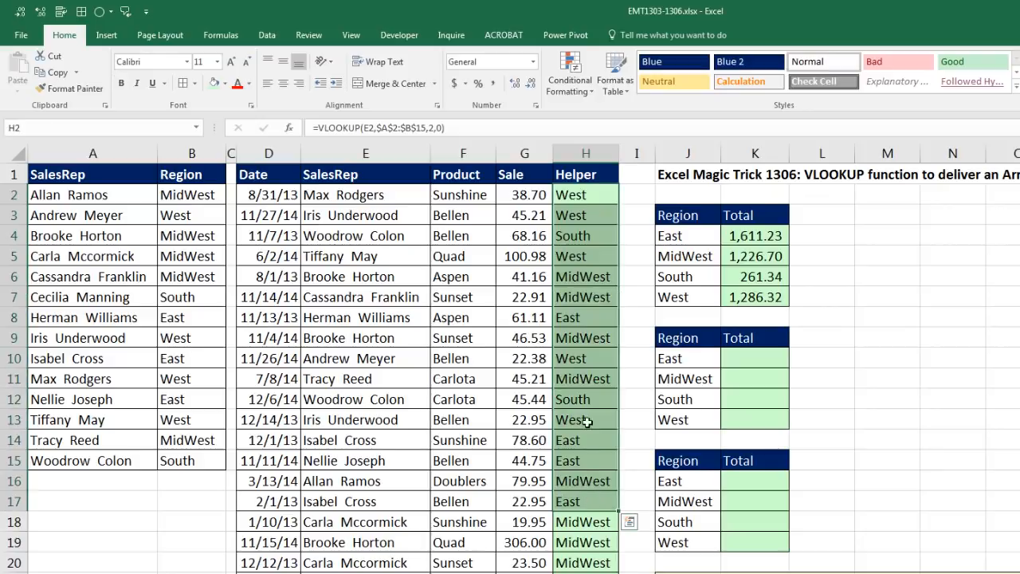
click(733, 357)
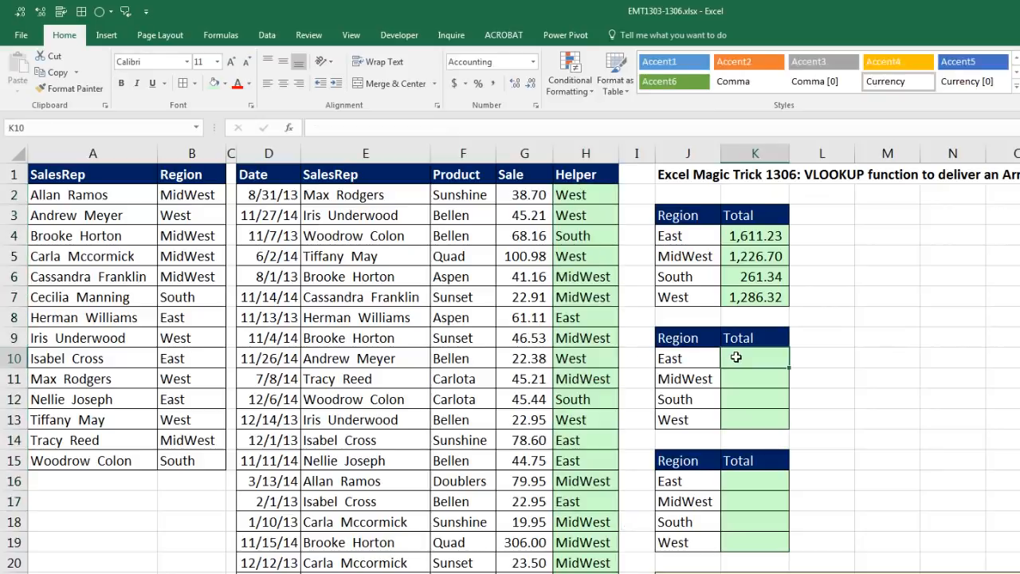
drag(511, 195, 519, 426)
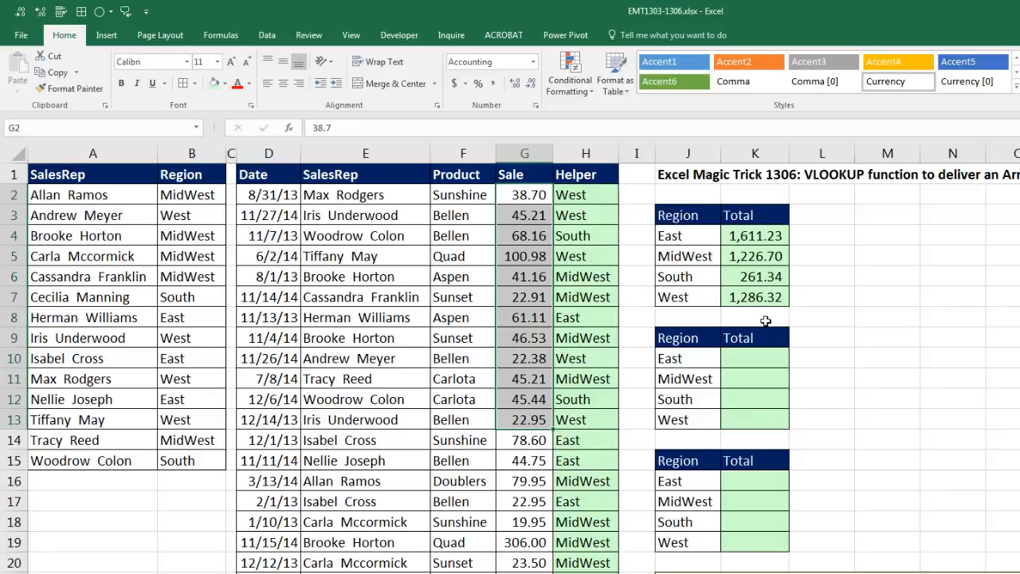
click(767, 362)
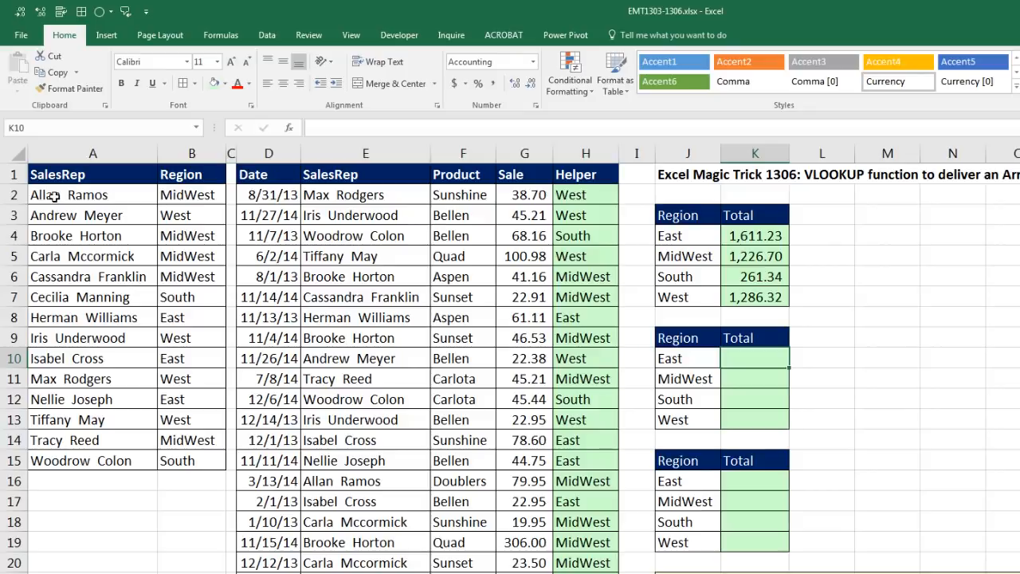
drag(53, 195, 107, 475)
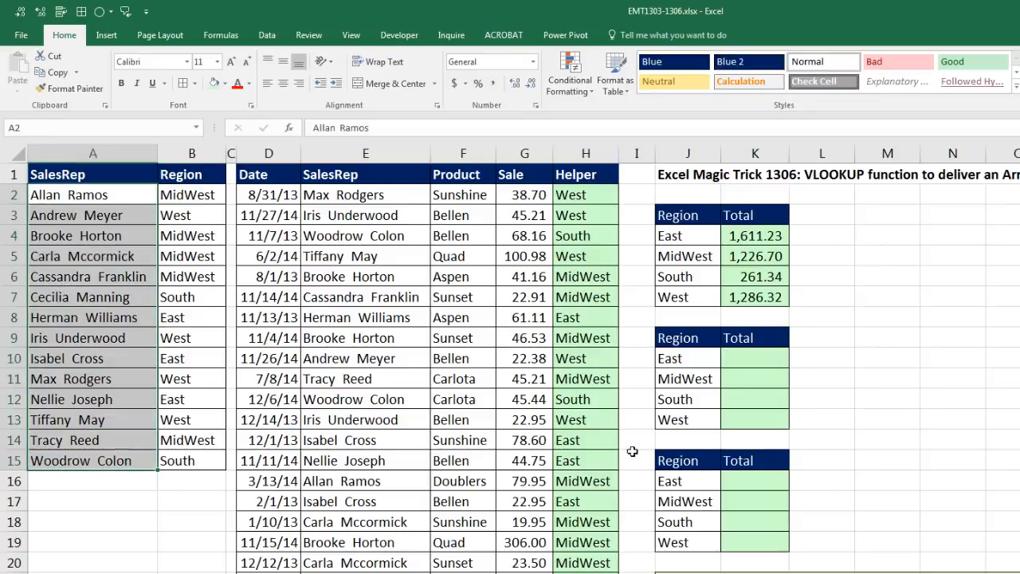
- Start a LOOKUP formula in K10 with the absolute SalesRep range $E$2:$E$56 as the lookup value
click(741, 360)
text(=lo)
key(Down)
key(Down)
key(Down)
key(Down)
key(Down)
key(Tab)
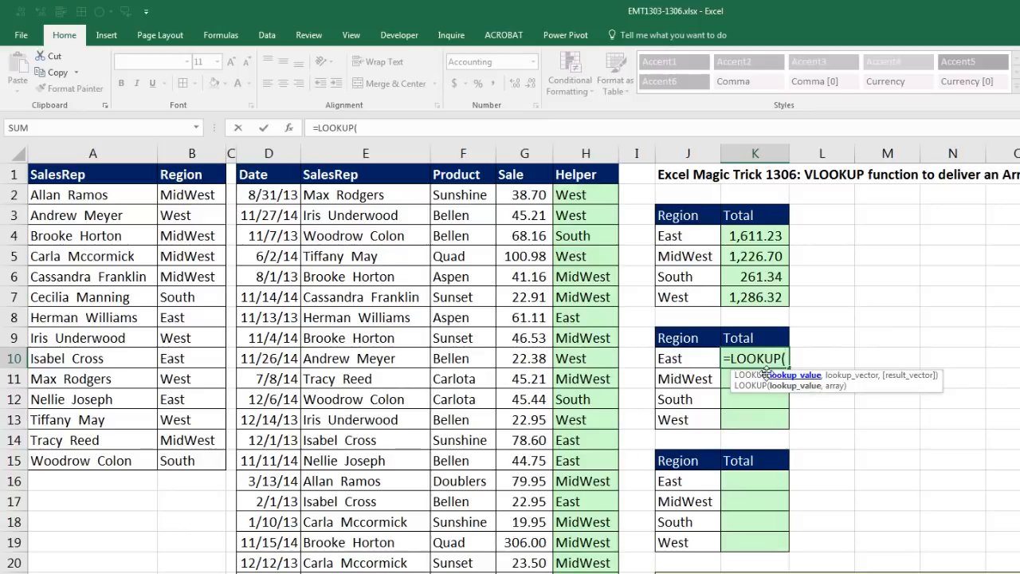
click(365, 197)
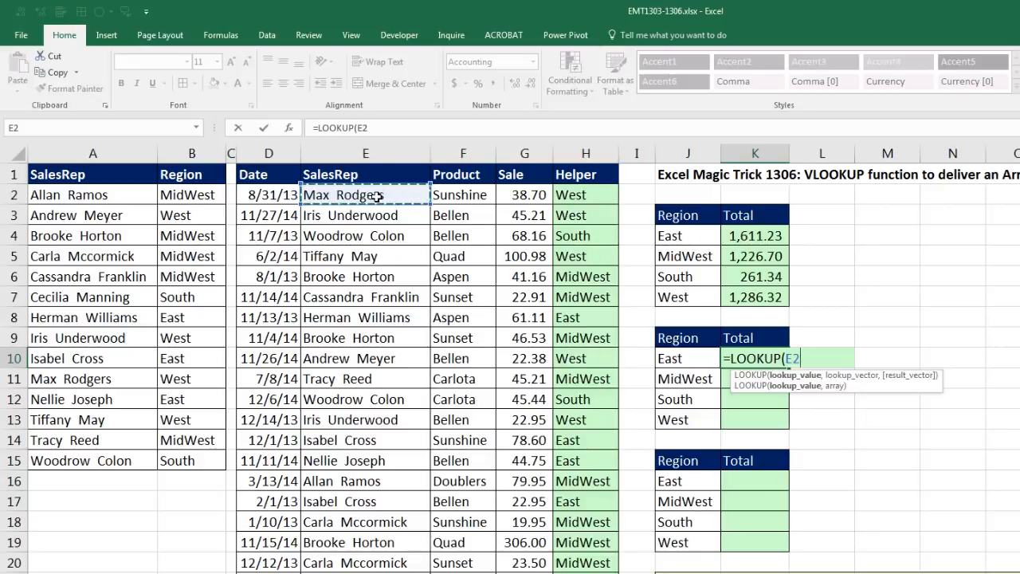
key(ctrl+shift+Down)
key(F4)
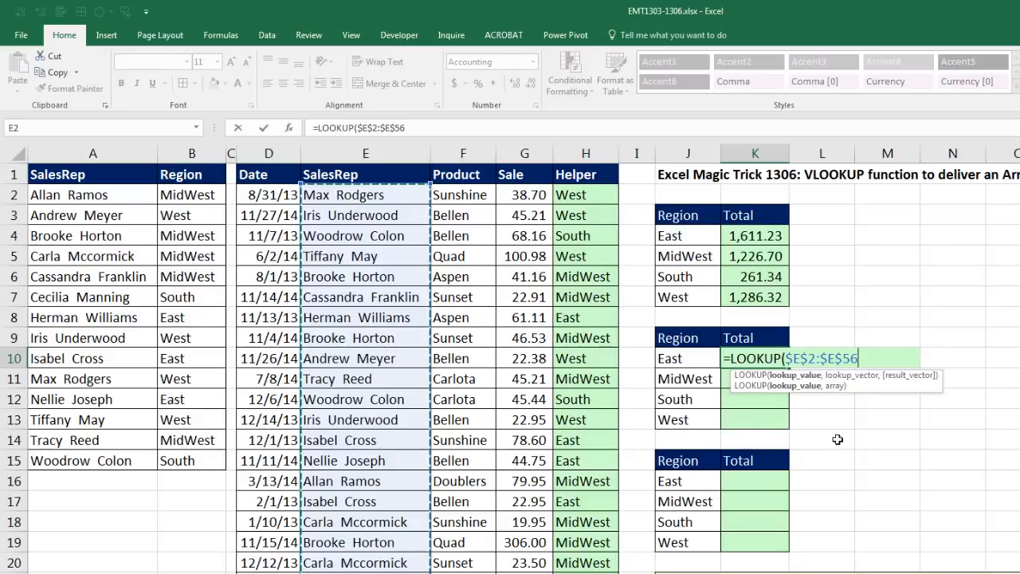
text(,)
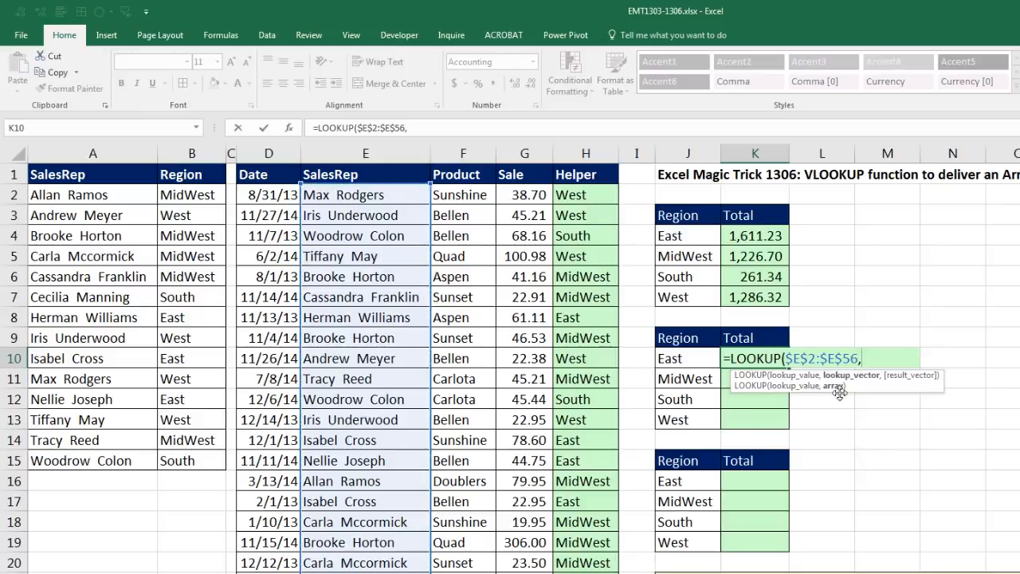
- Add the absolute range $A$2:$B$15 as the LOOKUP array and close the function
drag(65, 198, 199, 462)
key(F4)
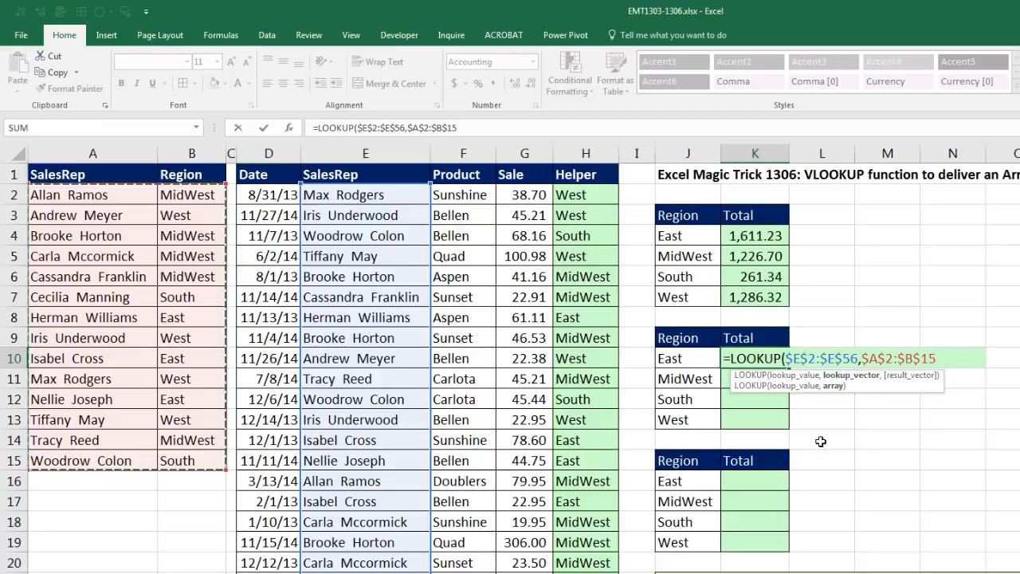
text())
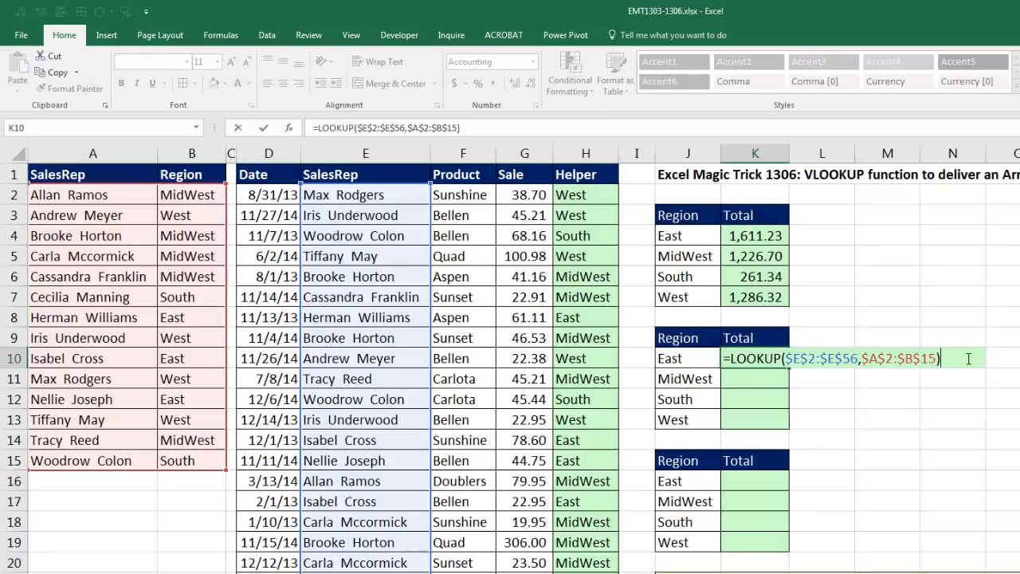
- Evaluate the LOOKUP in K10 to inspect its array of regions, and restore the formula
drag(969, 358, 629, 363)
key(F9)
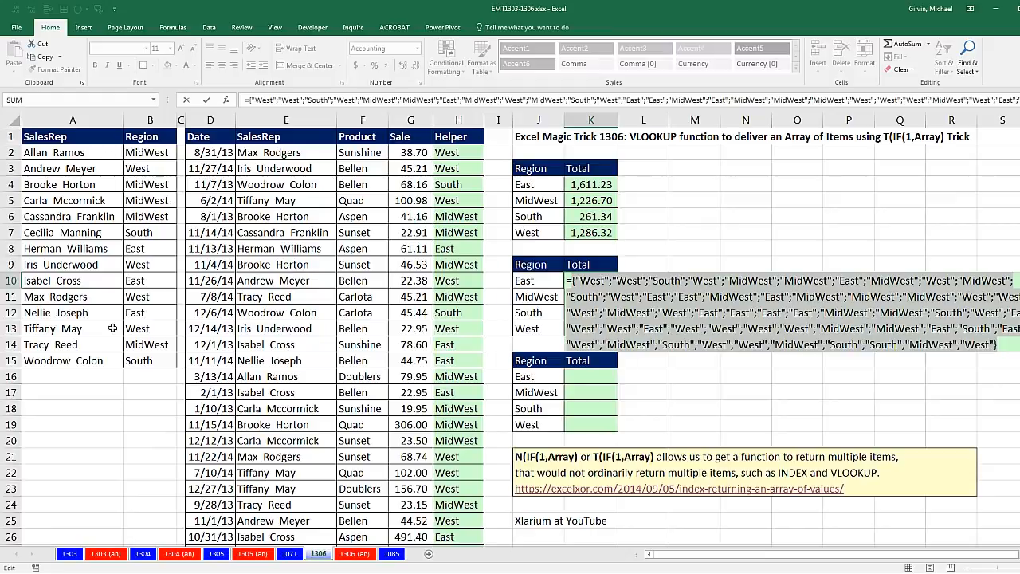
key(ctrl+z)
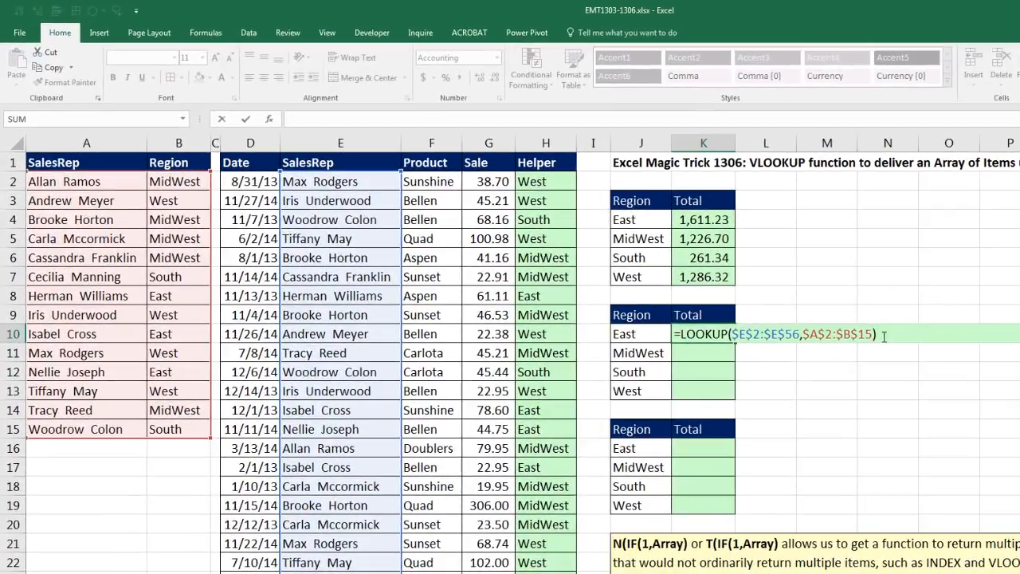
- Compare the LOOKUP result with J10 in the K10 formula, preview the evaluated comparison and restore the formula
text(=)
click(649, 335)
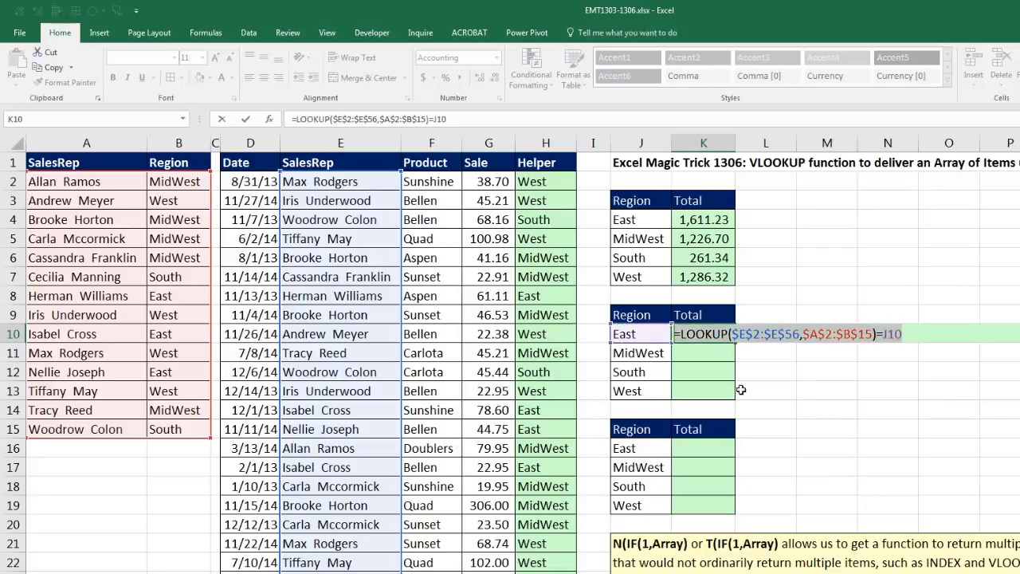
key(F9)
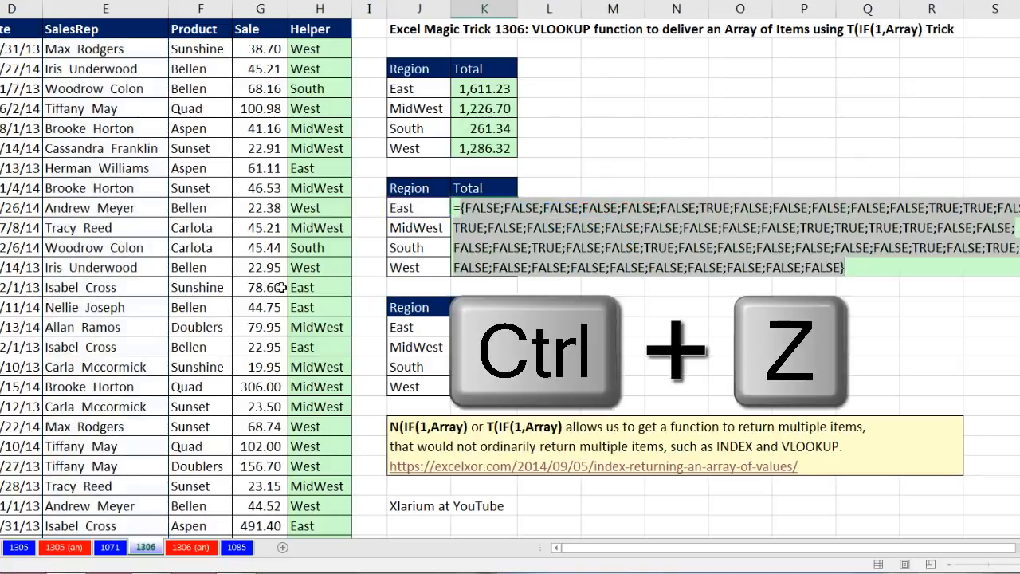
key(ctrl+z)
- Wrap the K10 comparison in SUMPRODUCT, with $G$2:$G$56 as the first array and the comparison in parentheses with a double negative as the second
click(461, 208)
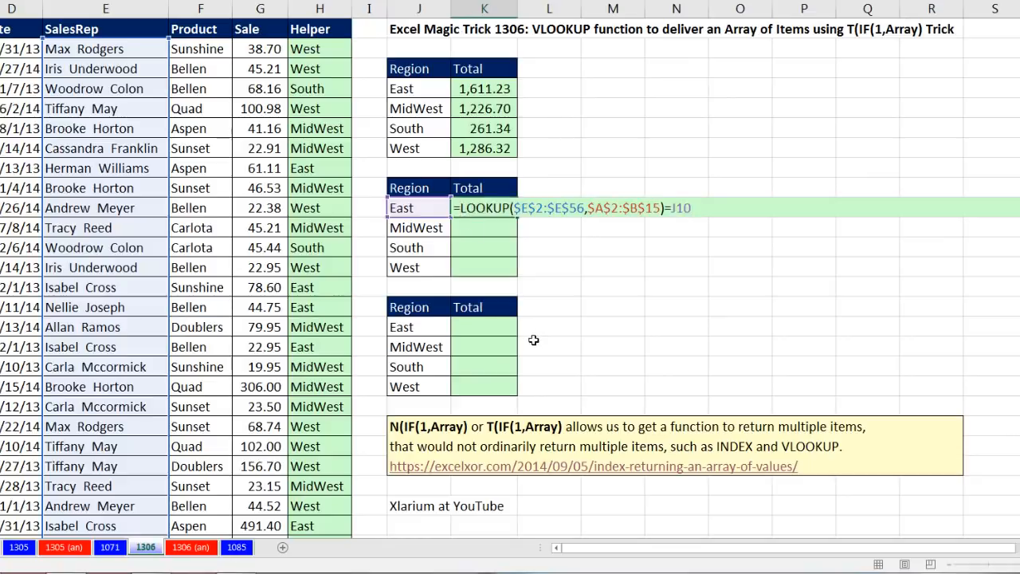
text(SUMPRODUCT()
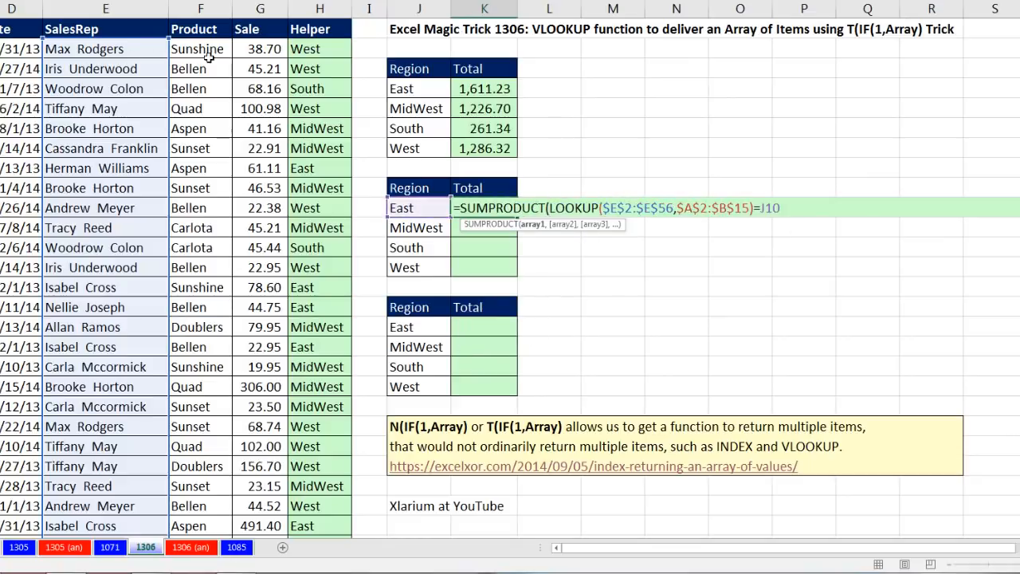
click(267, 49)
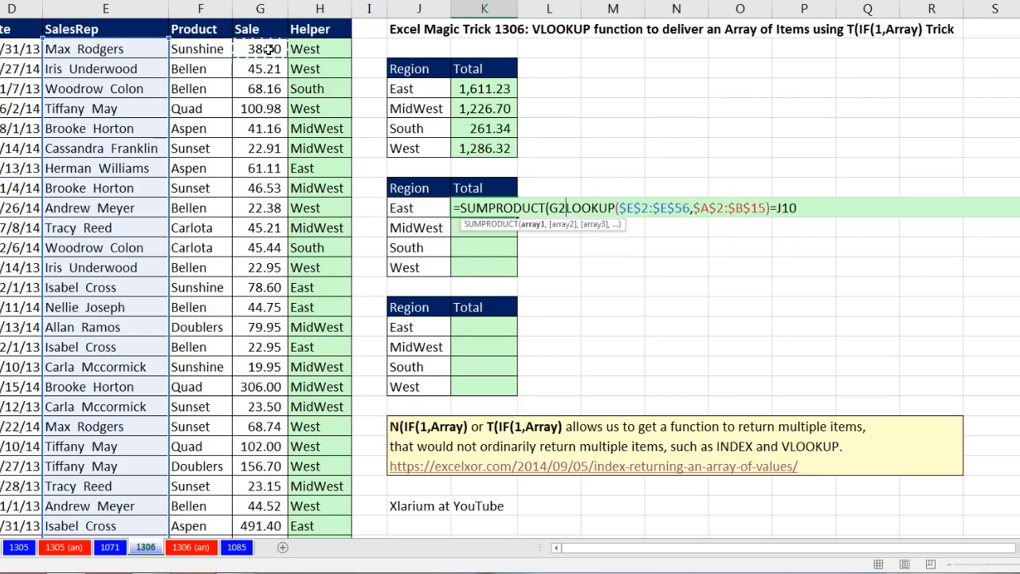
key(ctrl+shift+Down)
key(ctrl+BackSpace)
key(F4)
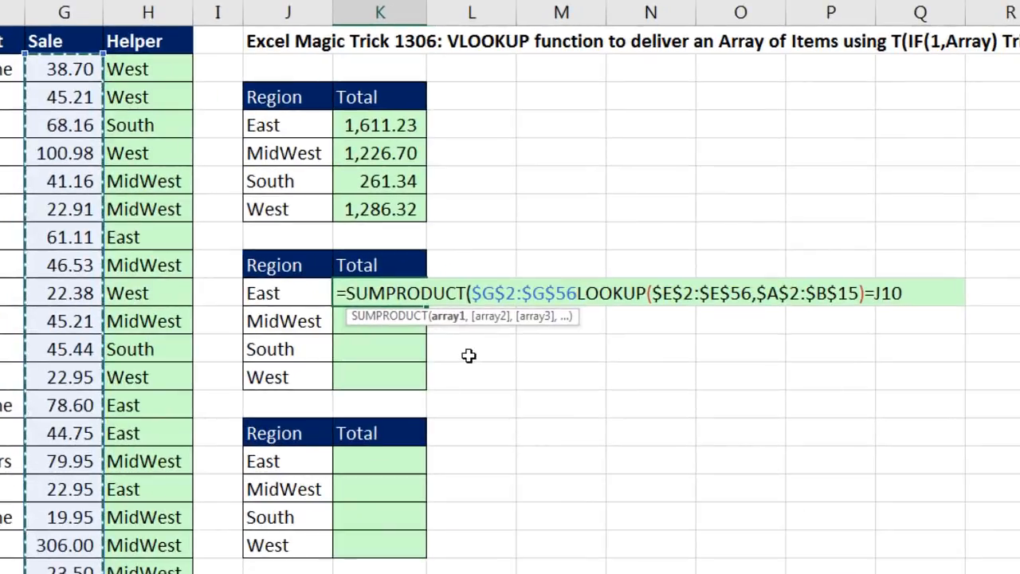
text(,)
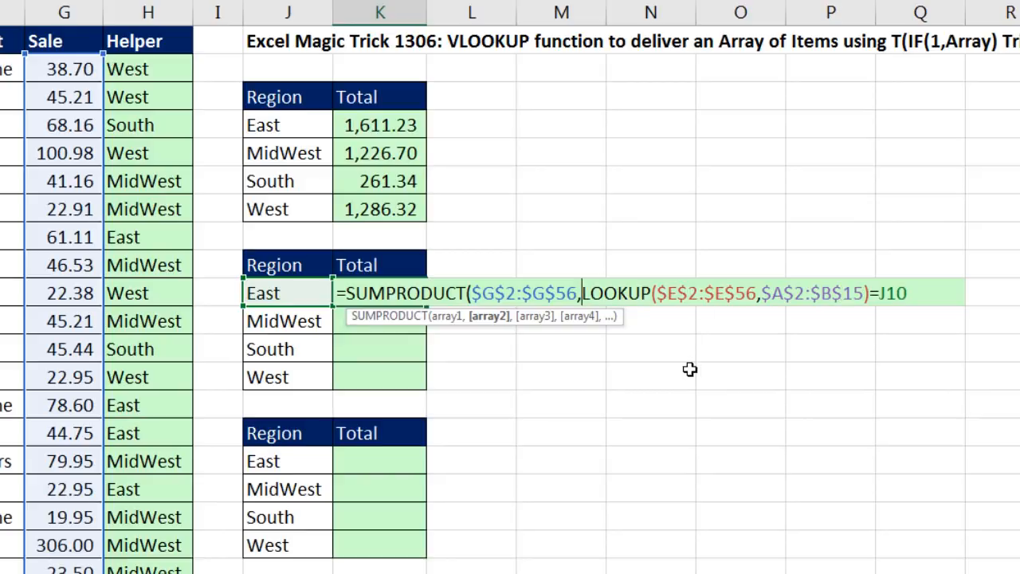
text(--()
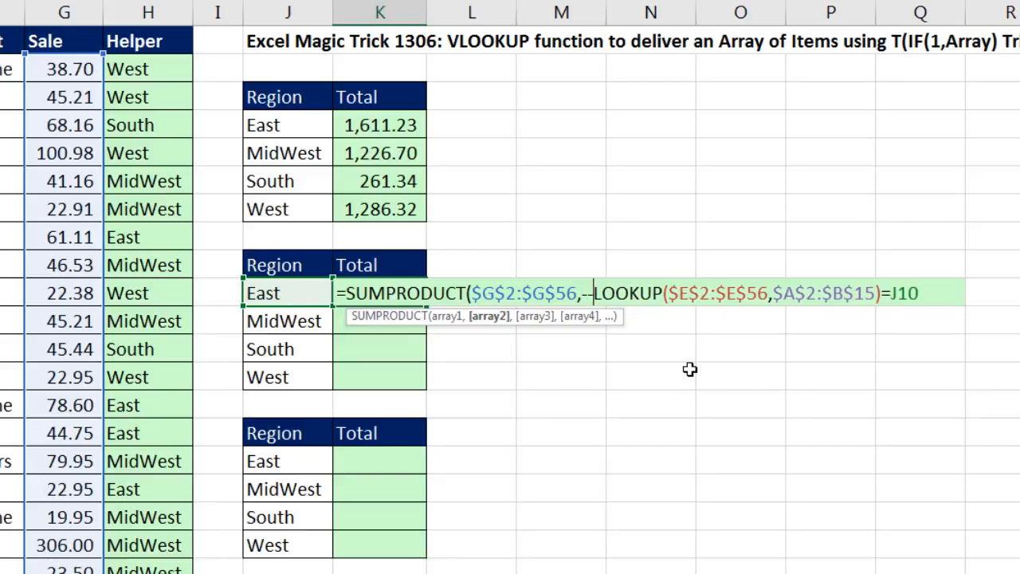
click(927, 299)
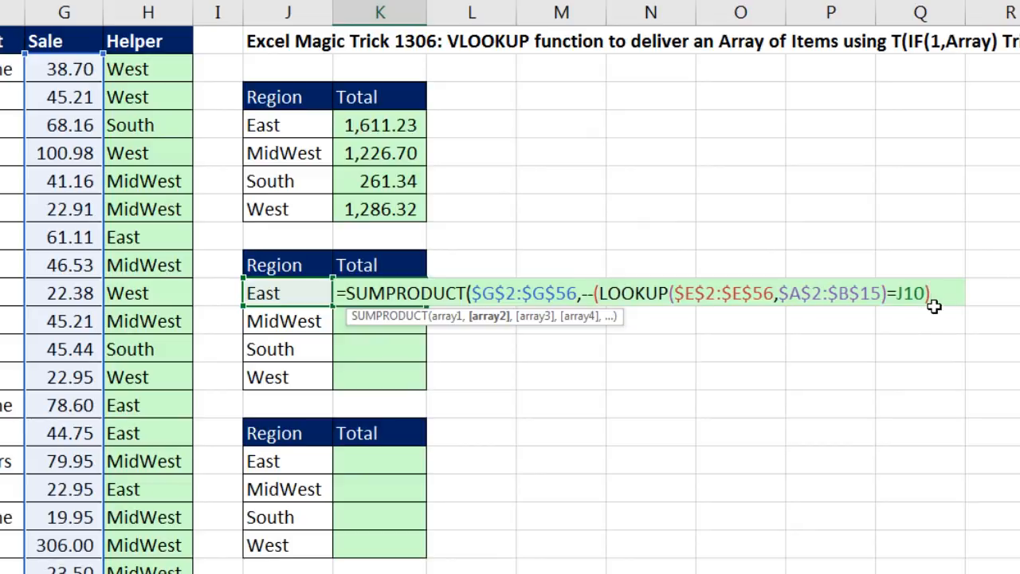
- Evaluate SUMPRODUCT's second array, review both of its arguments and restore the formula
click(489, 316)
key(F9)
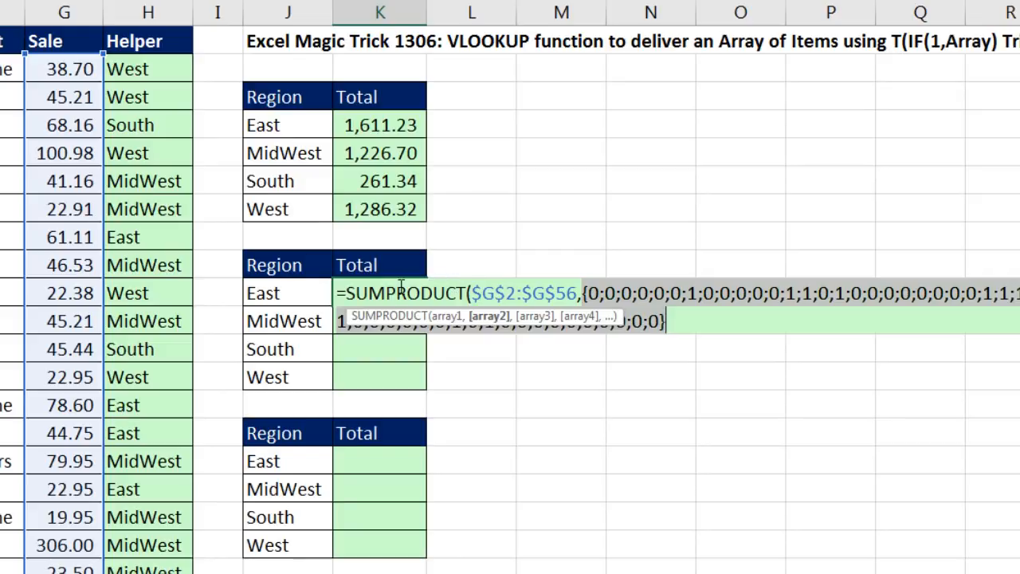
drag(387, 291, 468, 295)
click(481, 295)
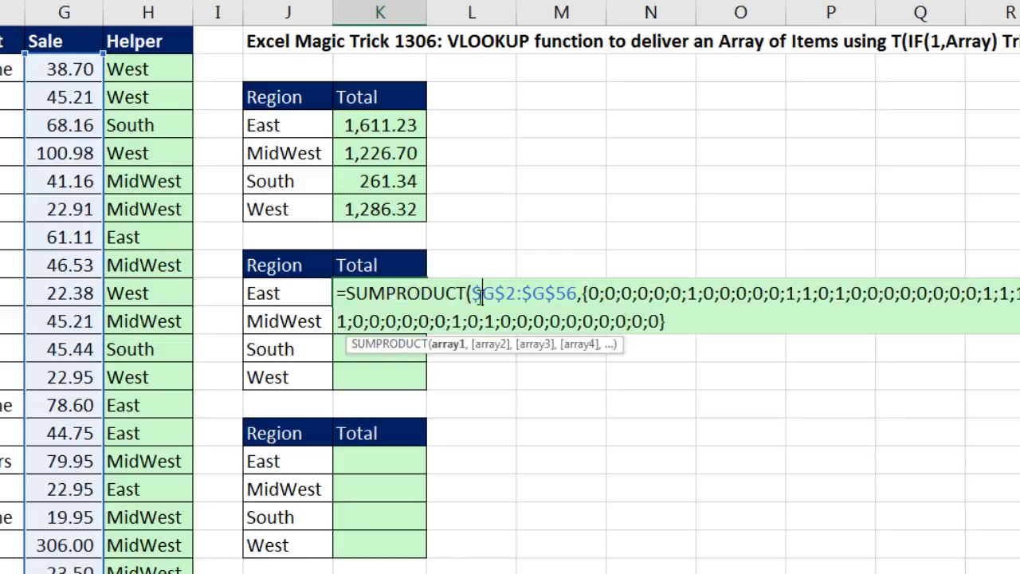
click(488, 344)
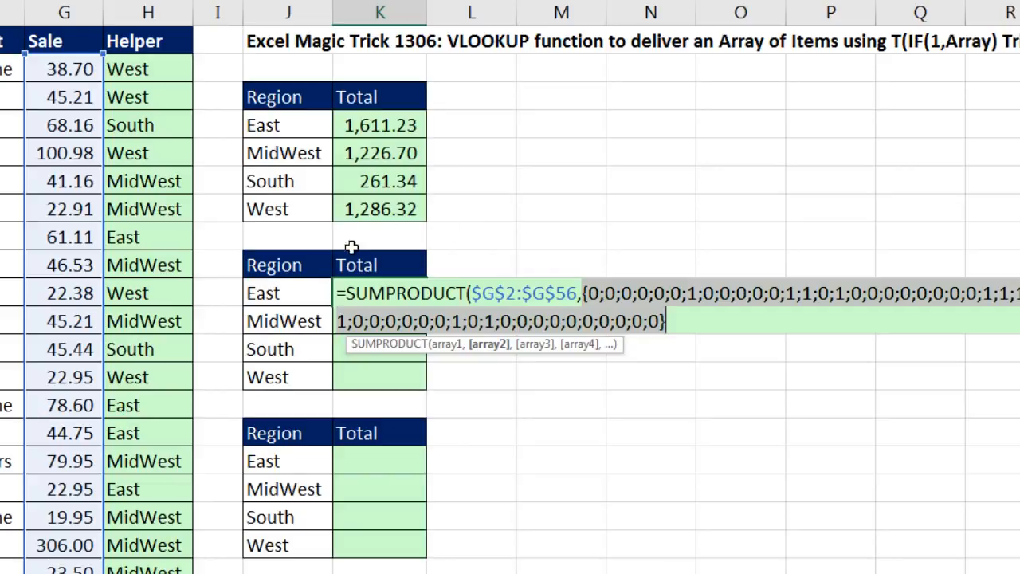
key(ctrl+z)
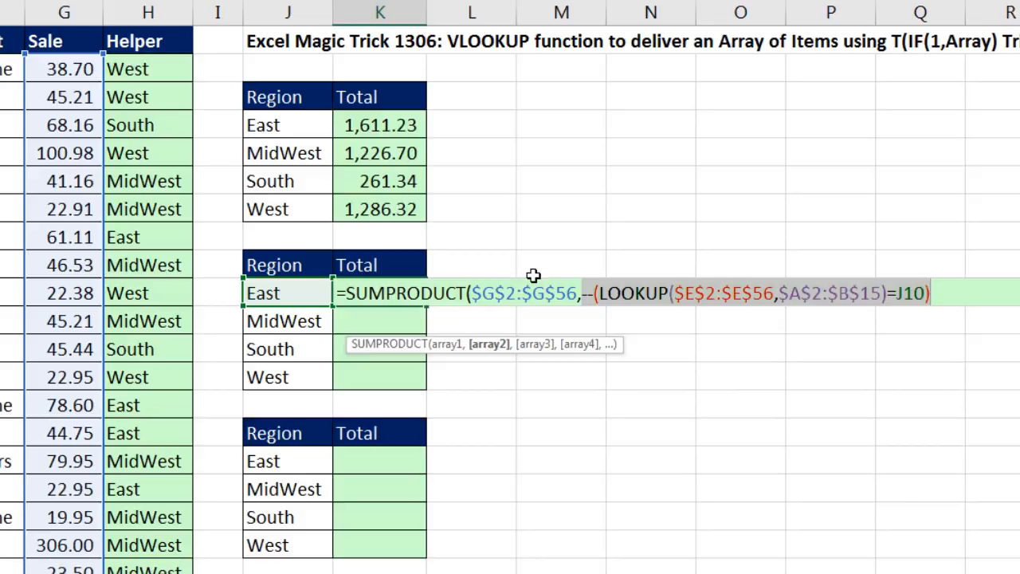
- Close the SUMPRODUCT formula, enter it in K10 and fill it down through the West row
click(952, 299)
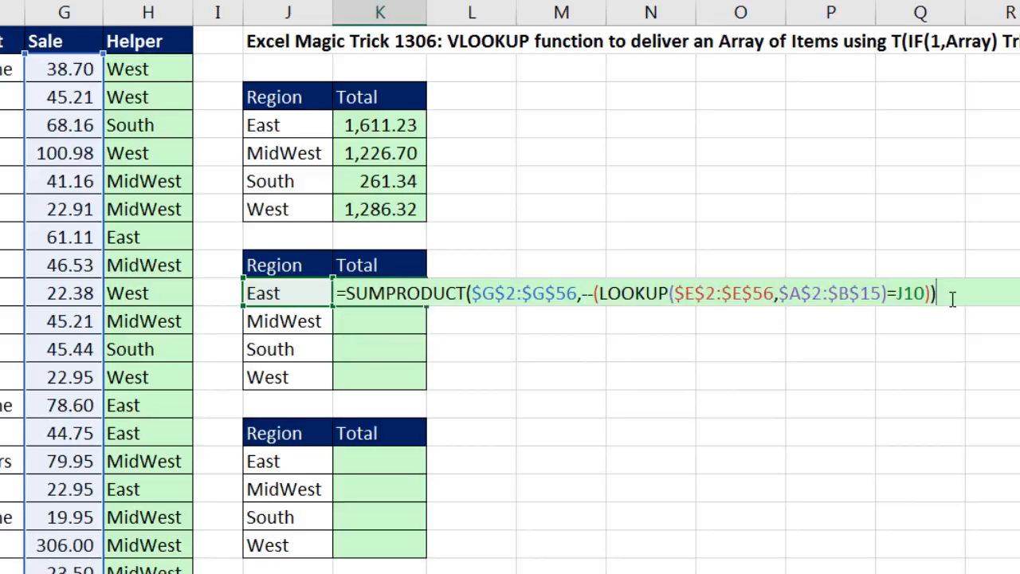
key(ctrl+Return)
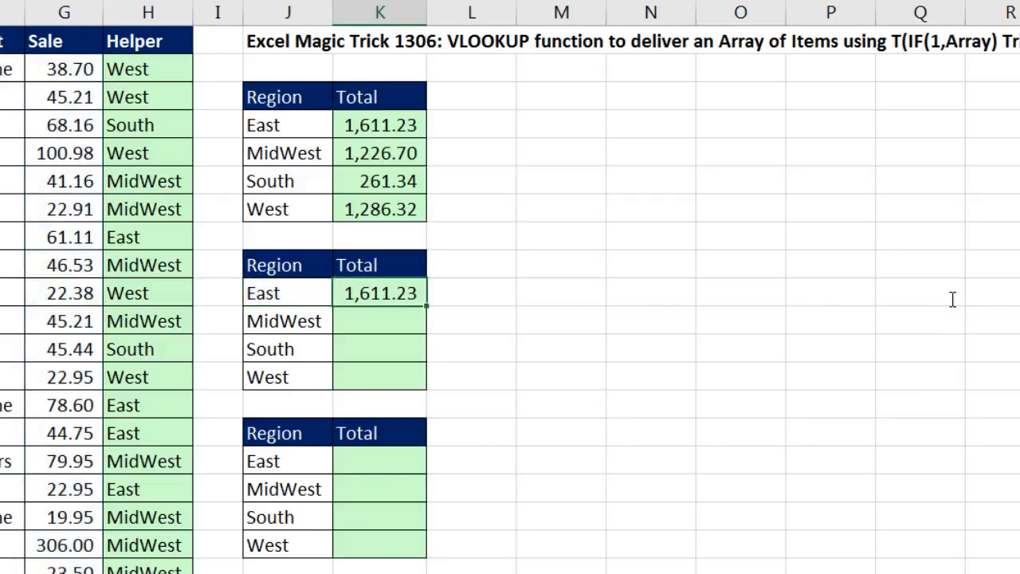
double_click(427, 310)
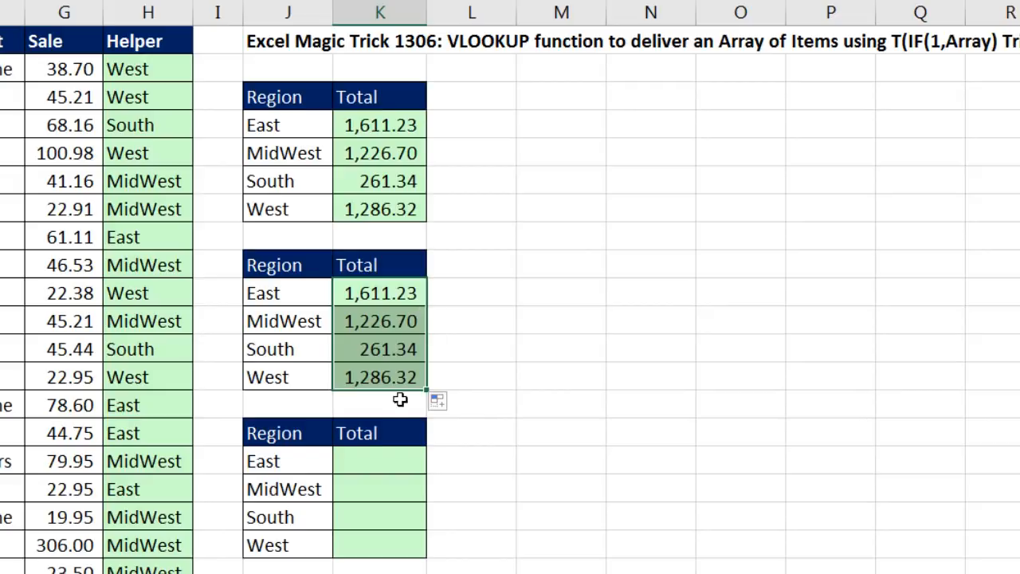
- Check the SUMIFS formula in K4 against the new SUMPRODUCT formula in K10
double_click(400, 125)
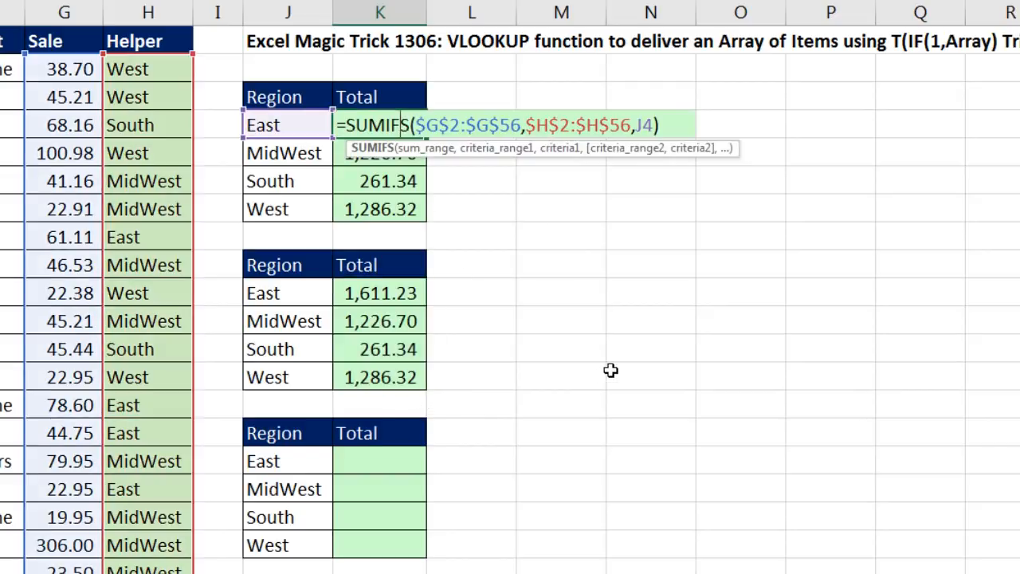
key(Escape)
click(383, 295)
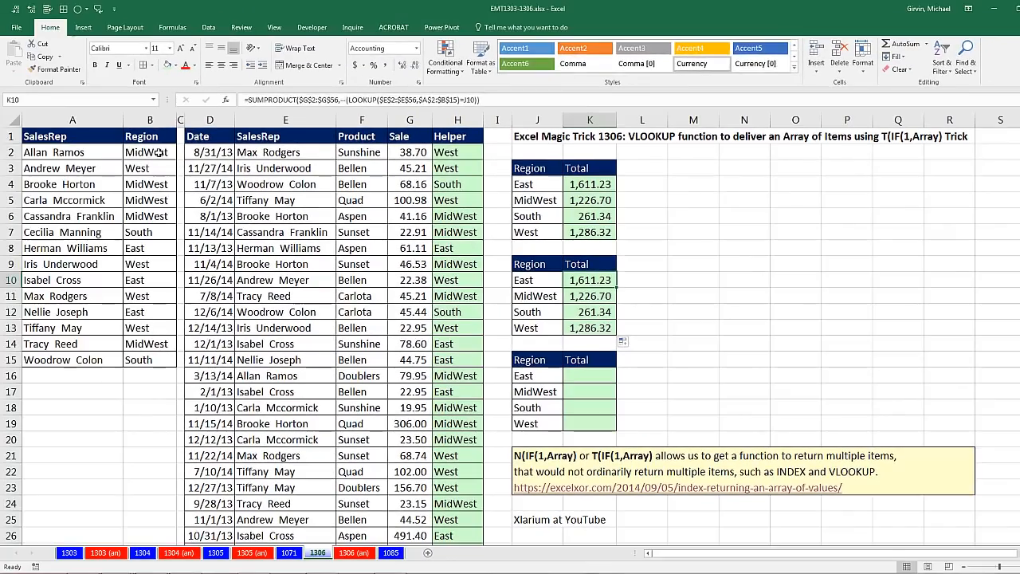
- Sort the SalesRep and Region lookup table by Region from A to Z
right_click(150, 152)
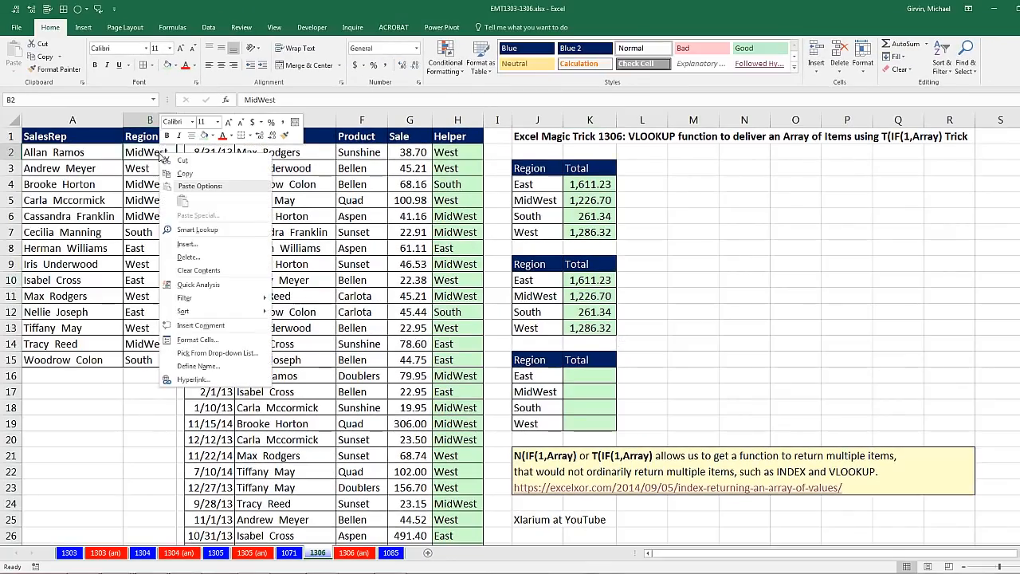
mouse_move(195, 312)
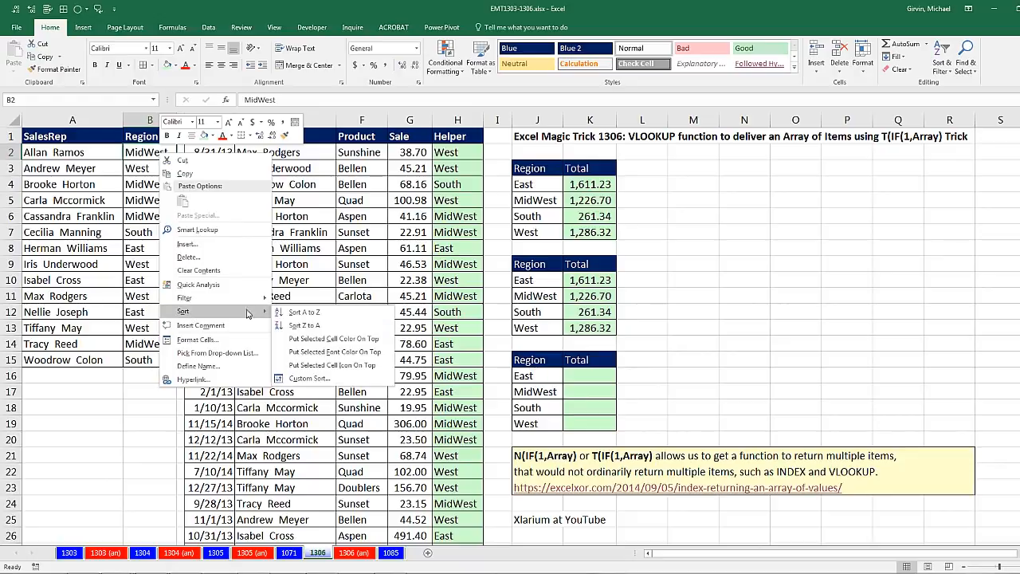
click(303, 312)
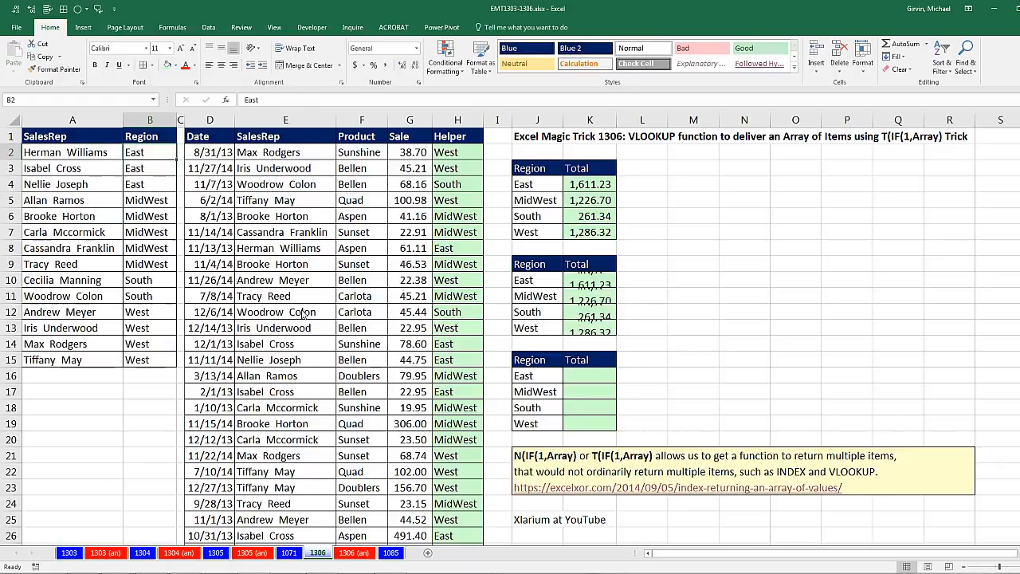
- Examine which ranges the SUMPRODUCT formula in K10 refers to, then close it without changes
click(594, 281)
key(F2)
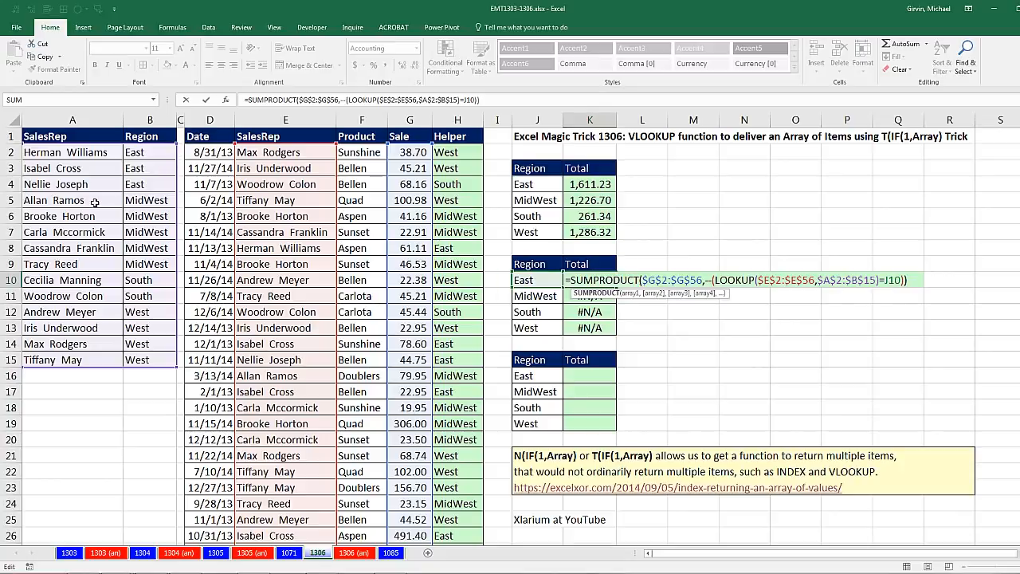
key(ctrl+Return)
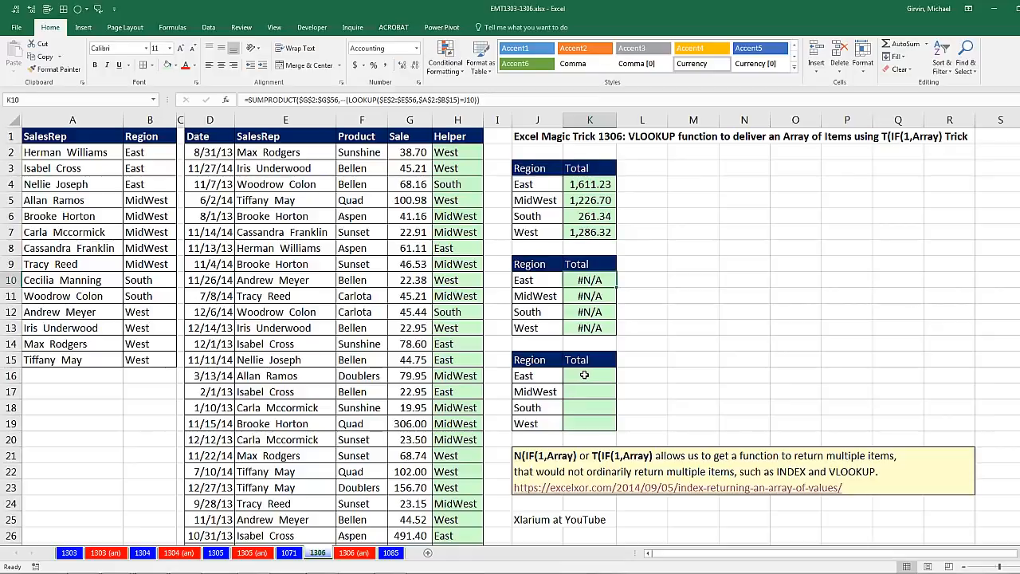
- Begin a VLOOKUP formula in K16 with the absolute SalesRep range $E$2:$E$56 as the lookup value
click(585, 375)
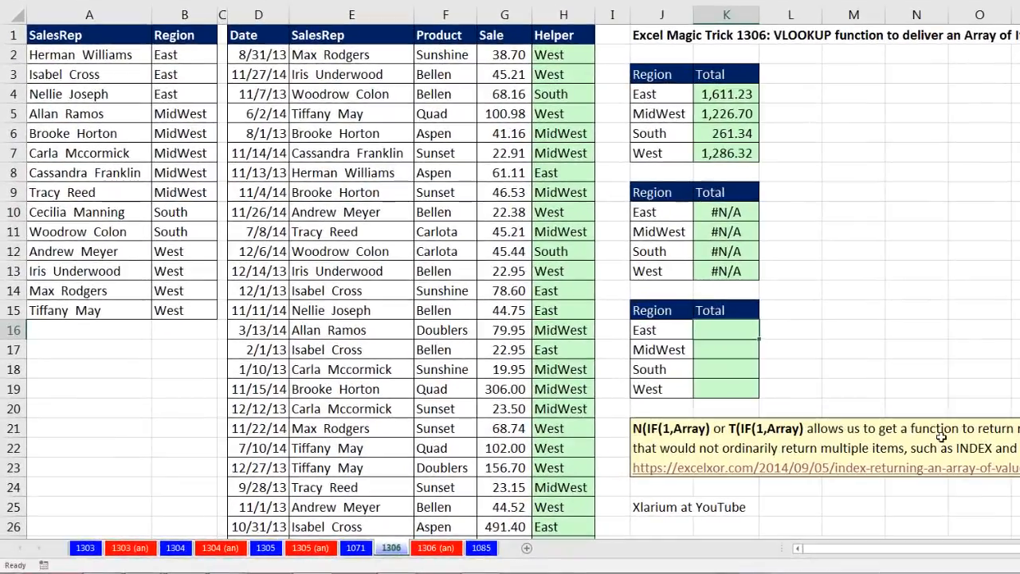
text(=vl)
key(Tab)
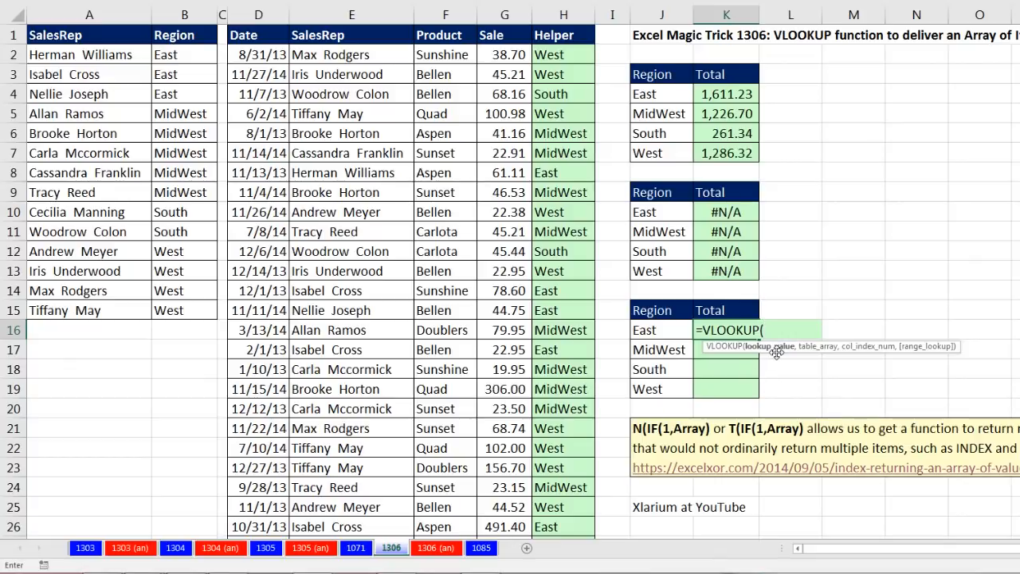
click(343, 55)
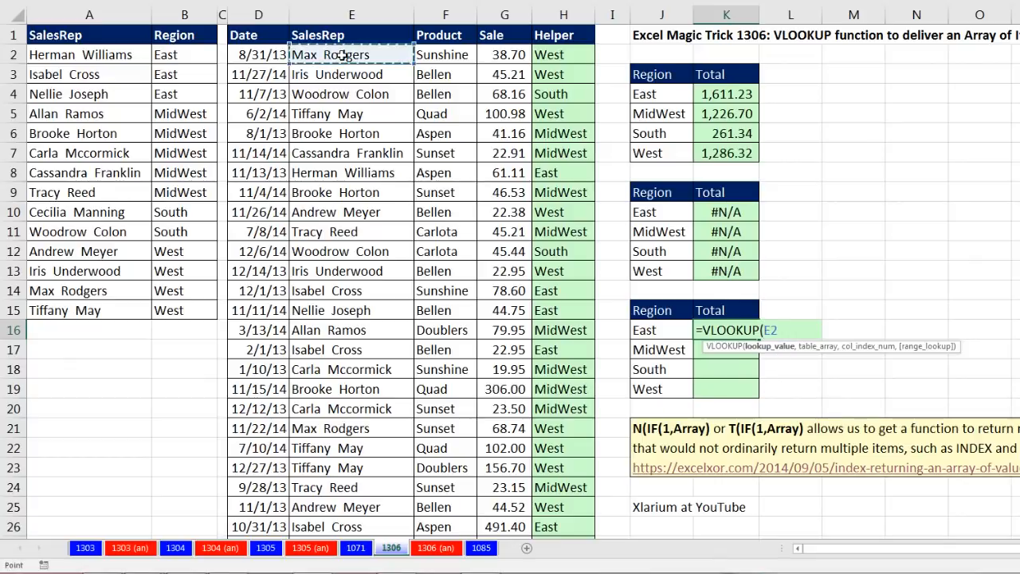
key(ctrl+shift+Down)
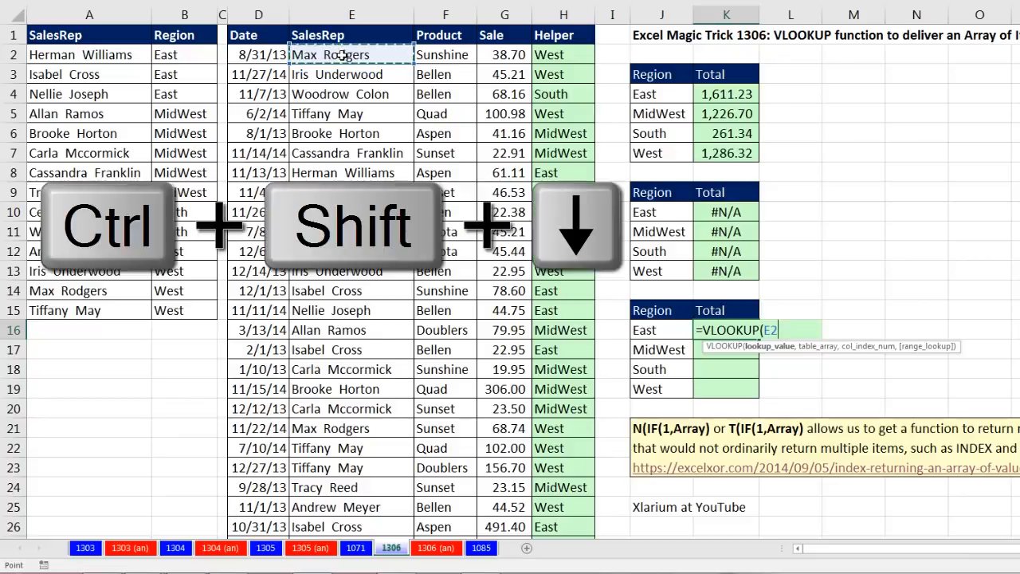
key(F4)
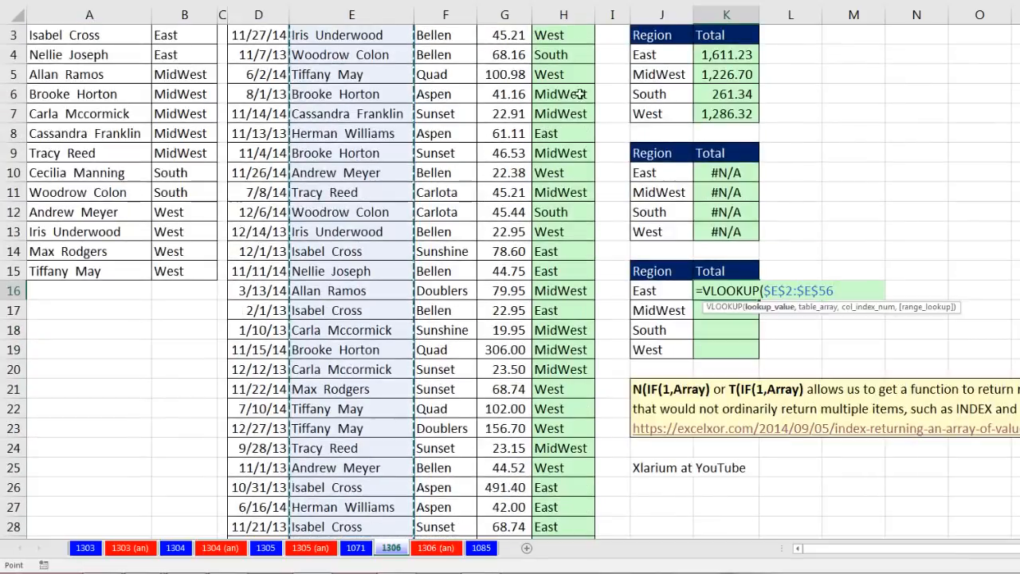
- Complete the VLOOKUP in K16 with table array $A$2:$B$15, column index 2 and exact match 0
text(,)
scroll(130, 129, up, 1)
scroll(130, 129, up, 1)
drag(86, 54, 206, 313)
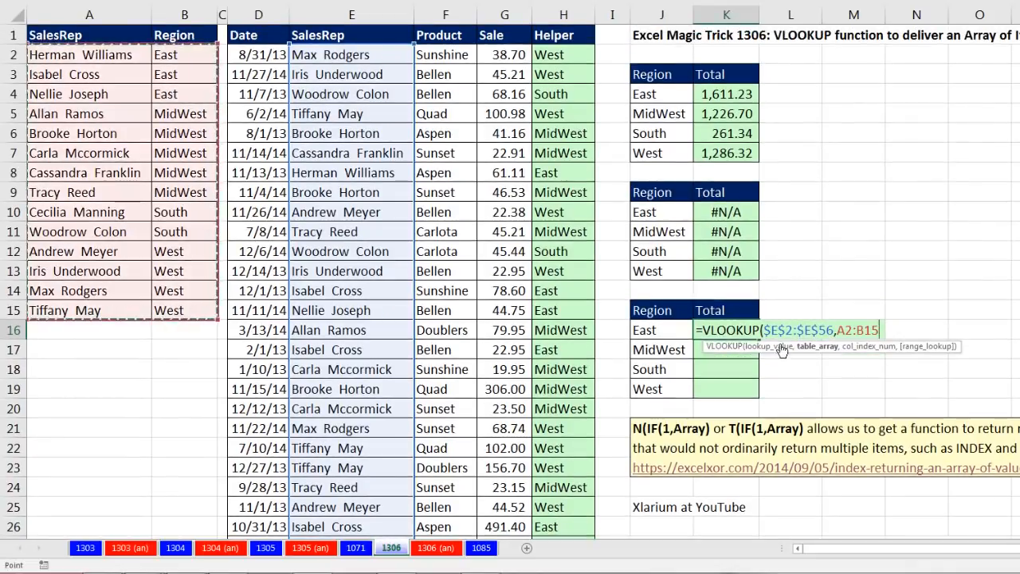
key(F4)
text(,)
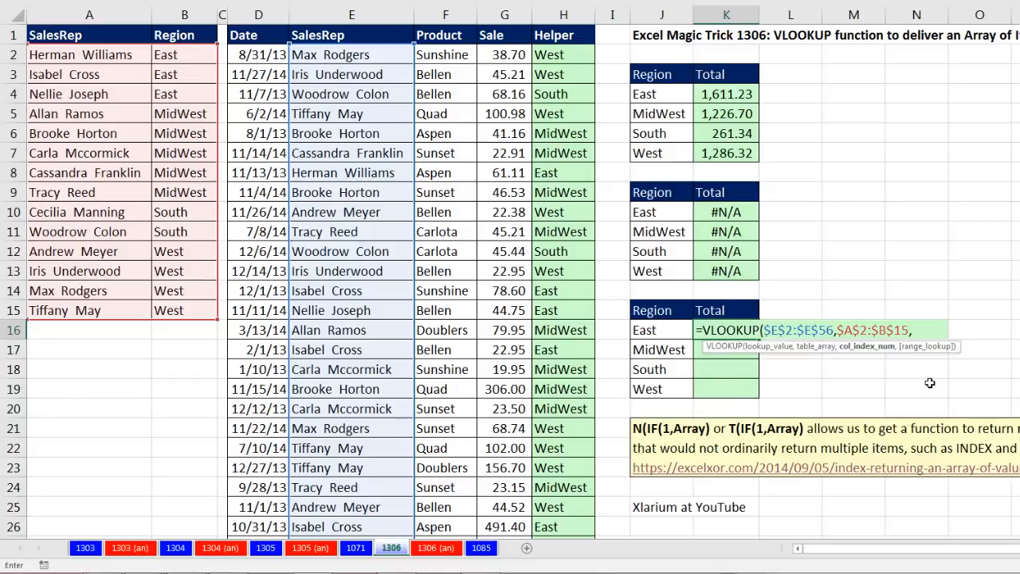
text(2,0))
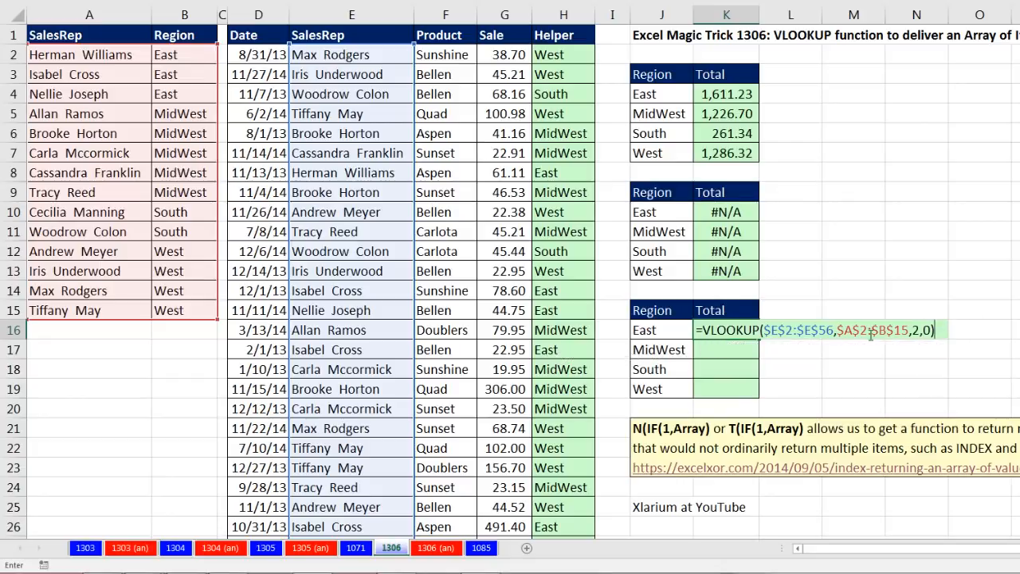
- Review the VLOOKUP's lookup_value argument, evaluate the whole K16 formula in place and restore it
click(788, 330)
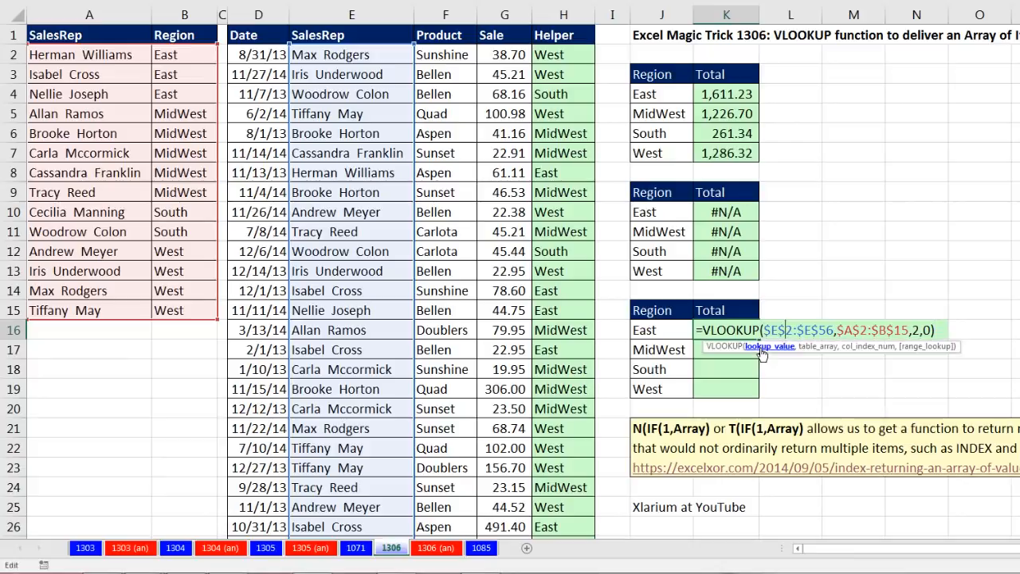
click(763, 349)
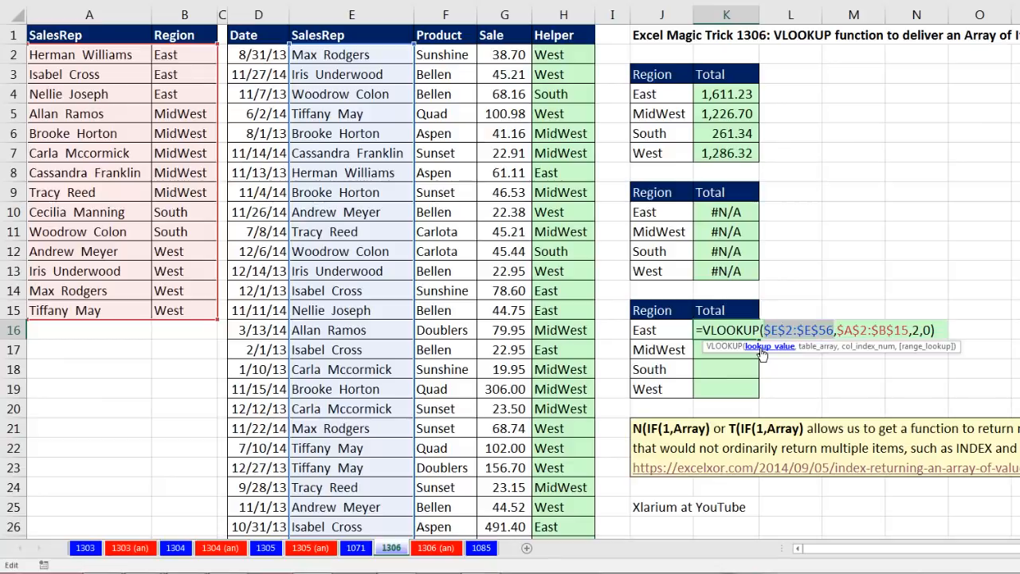
drag(942, 330, 640, 330)
key(F9)
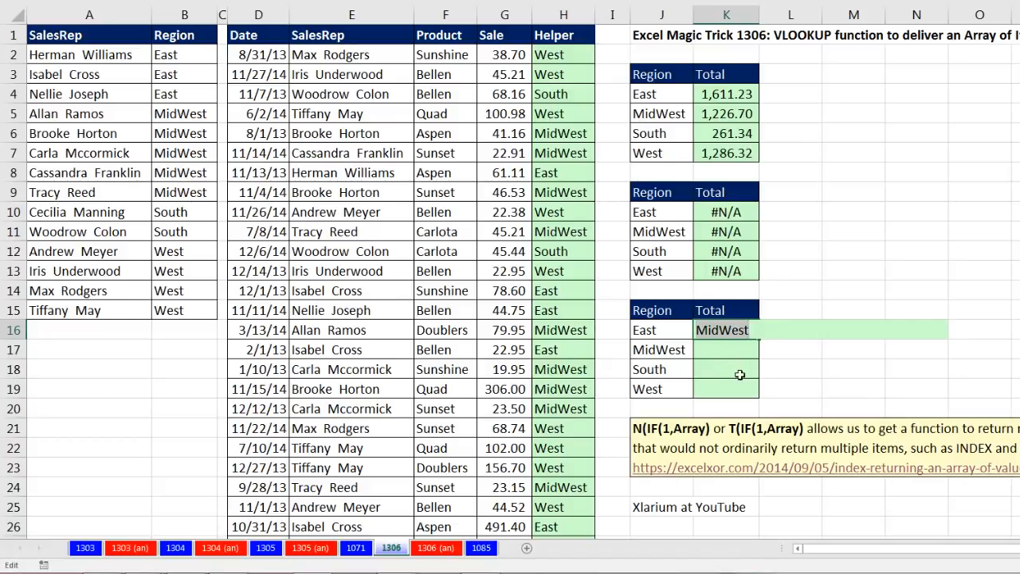
key(ctrl+z)
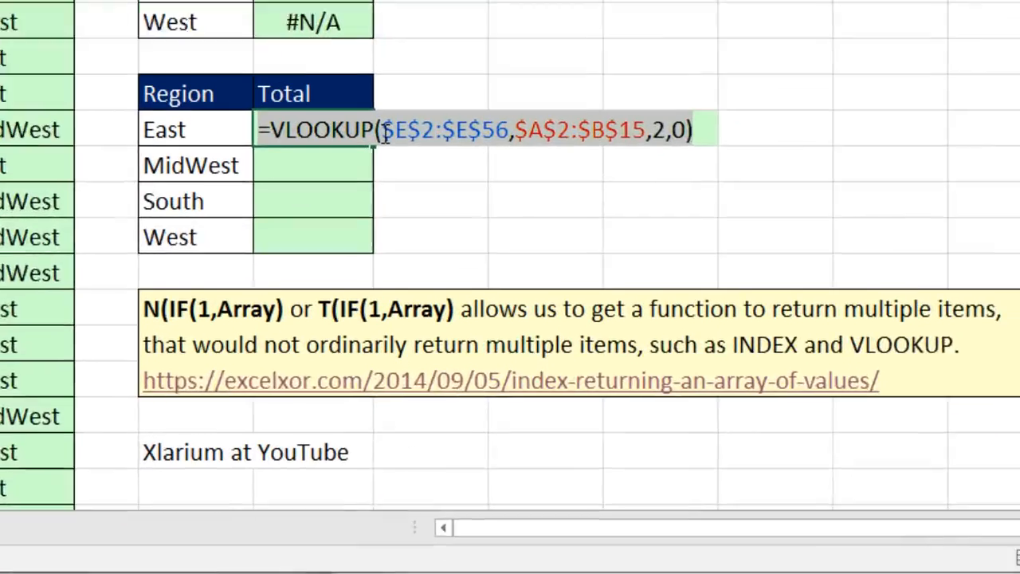
- Wrap the VLOOKUP's lookup value in K16 as T(IF(1,$E$2:$E$56))
click(598, 244)
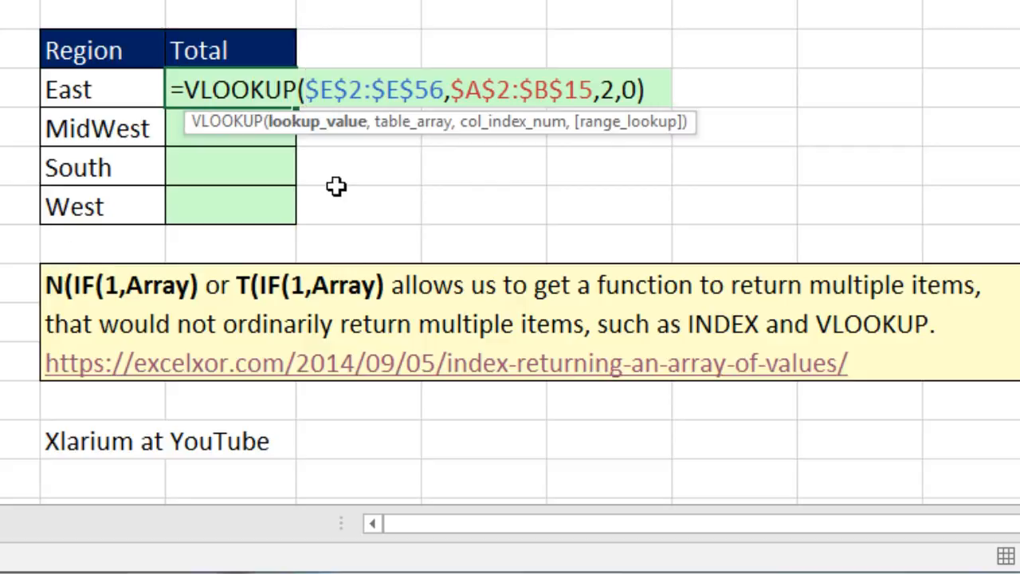
text(t$E$2:$E$56,$A$2:$B$15,2,0))
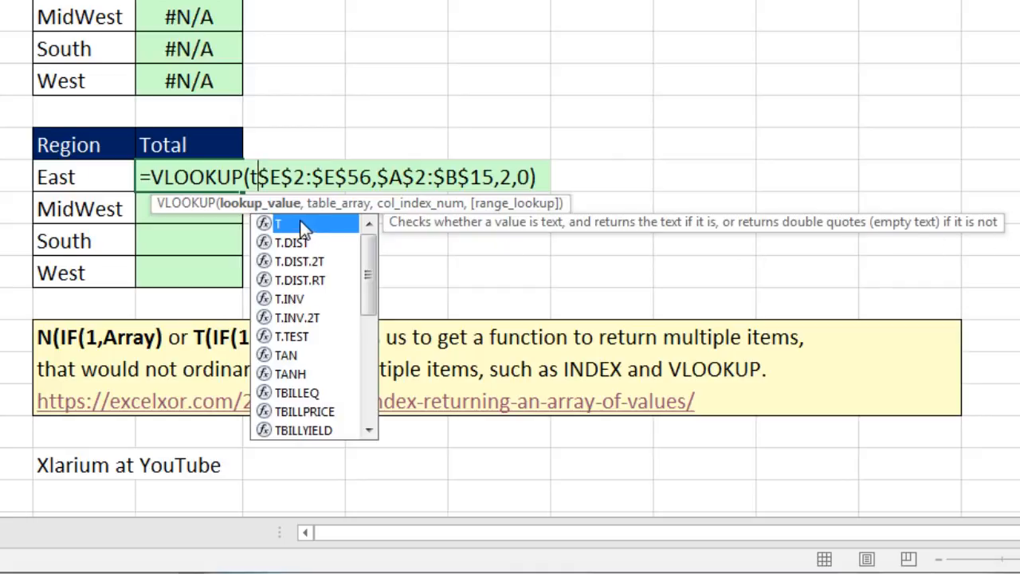
key(Tab)
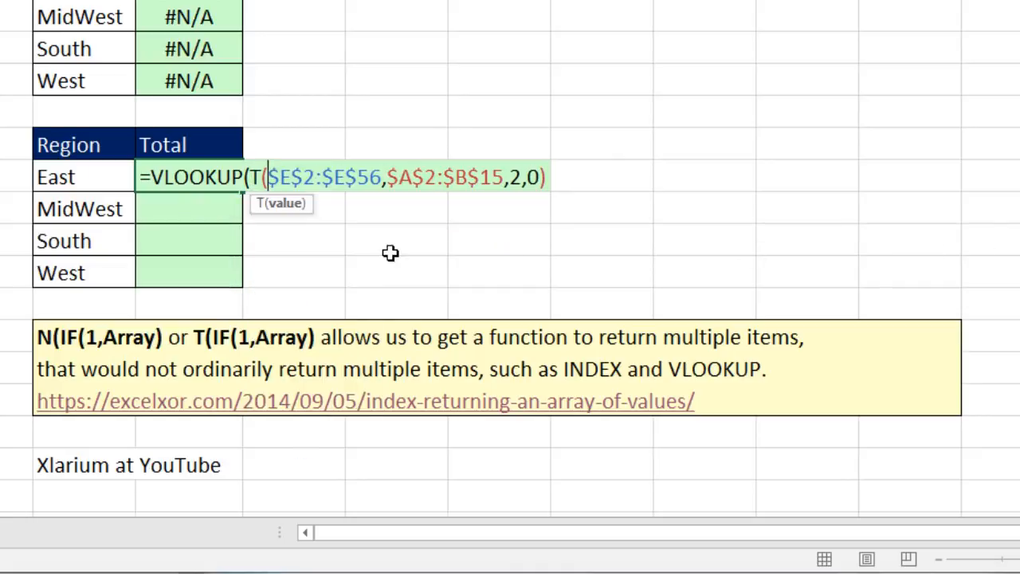
text(i)
key(Tab)
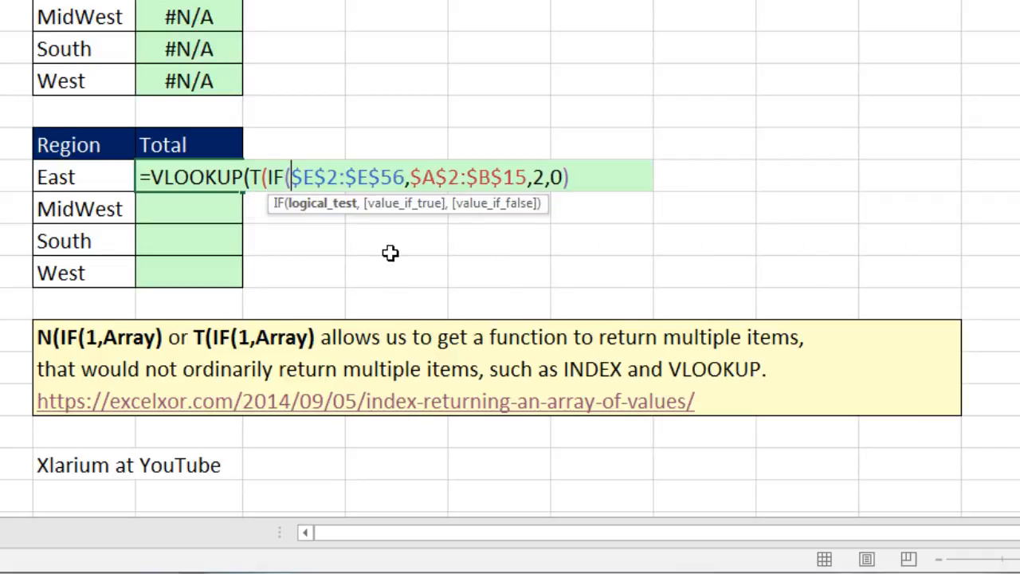
text(1)
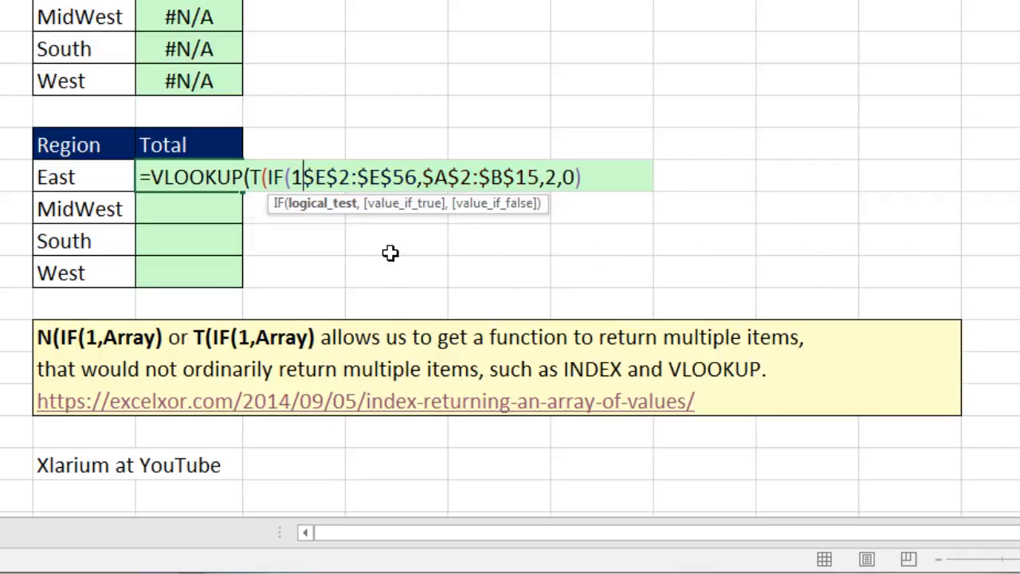
text(,)
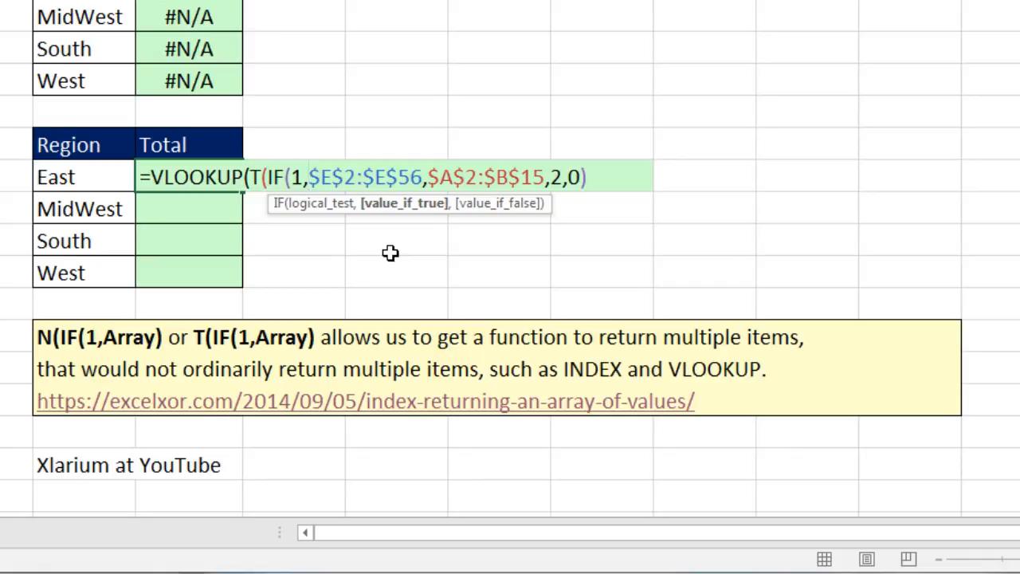
key(End)
click(425, 178)
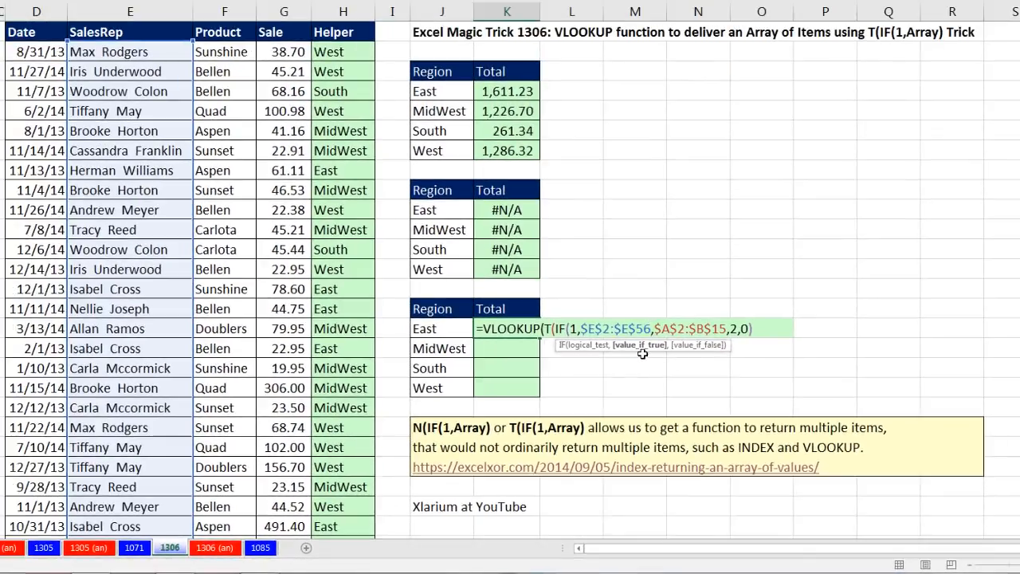
text())
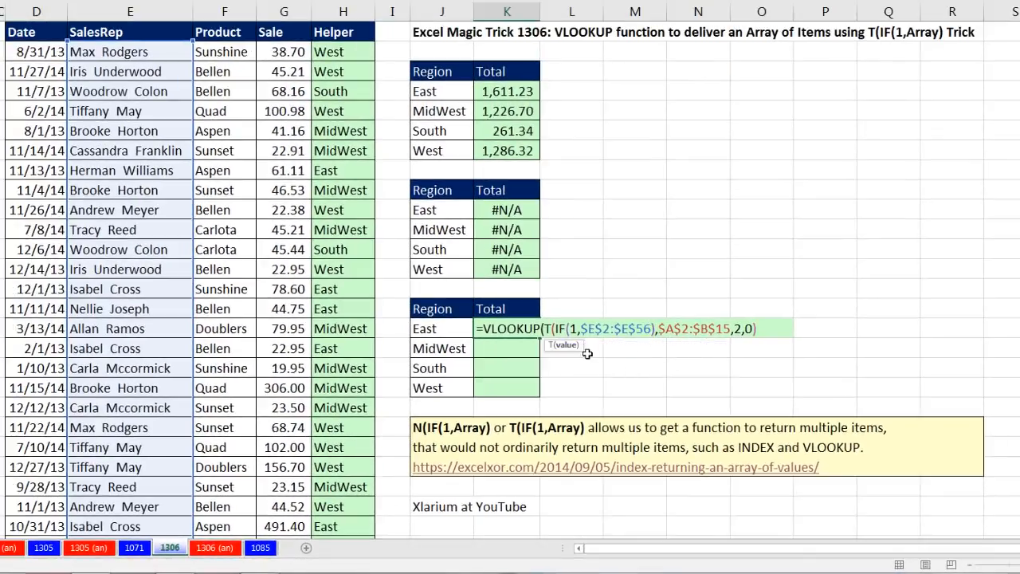
text())
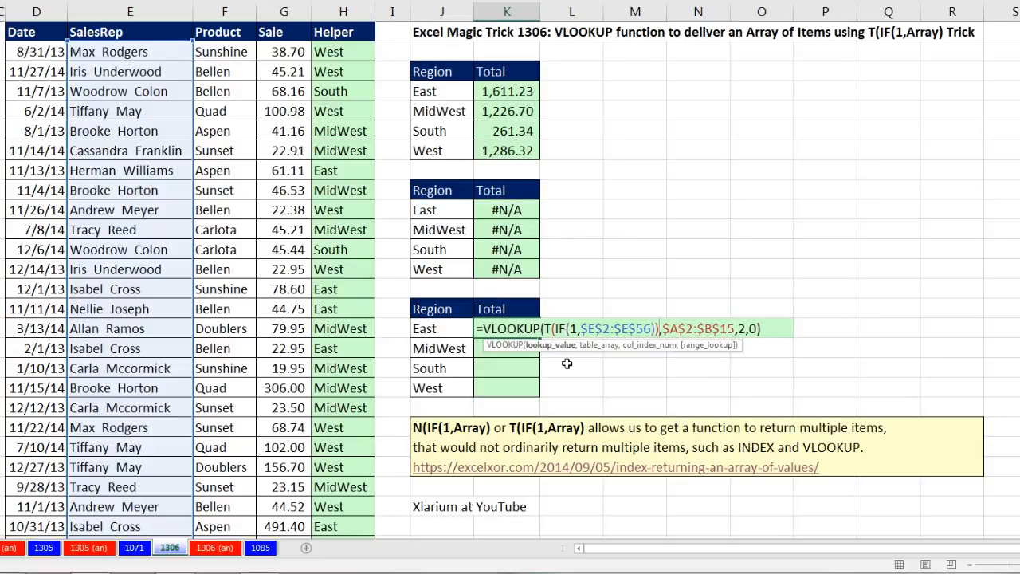
- Evaluate the T(IF(1,$E$2:$E$56)) lookup value in place and restore the formula
click(564, 352)
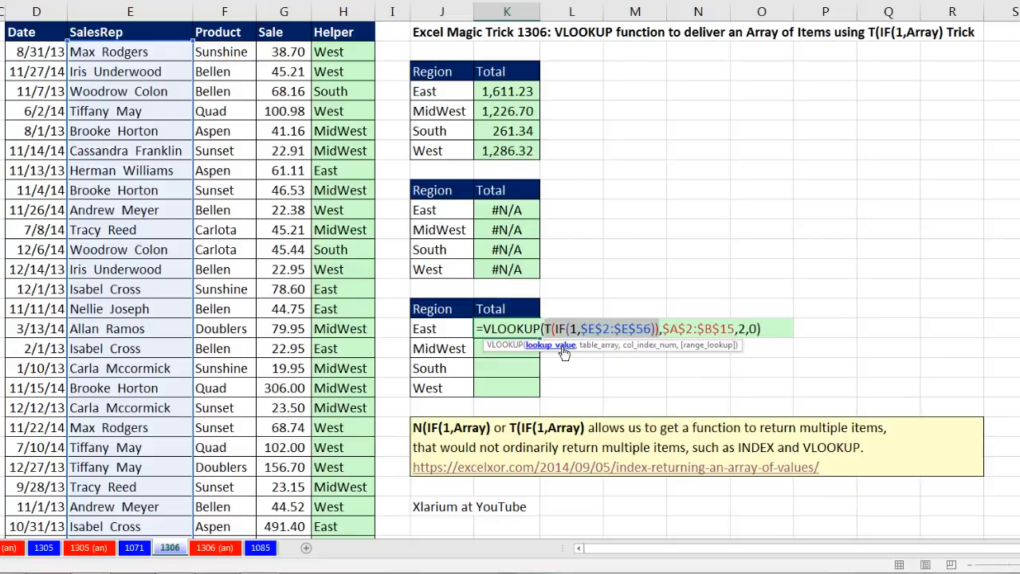
key(F9)
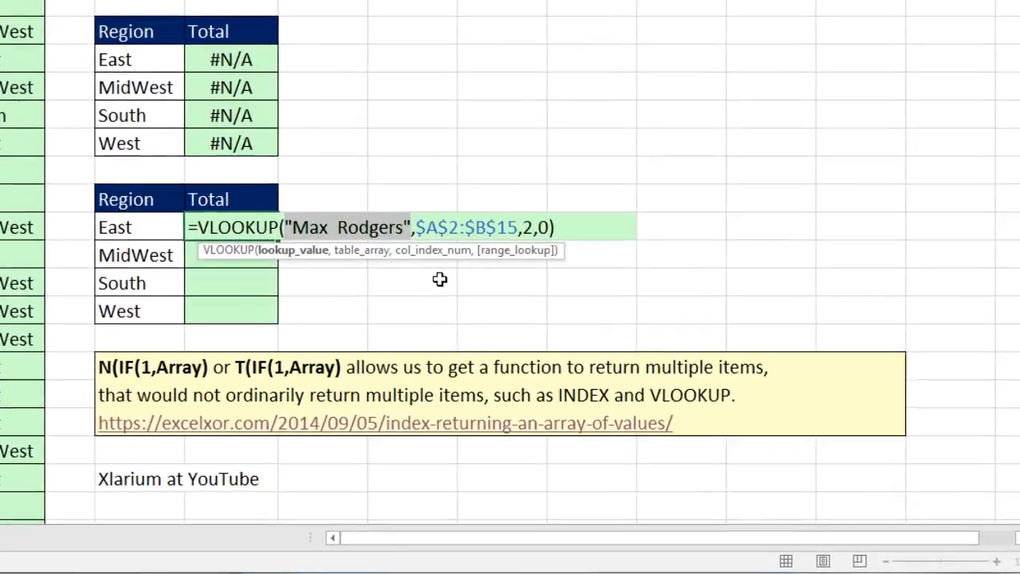
key(ctrl+z)
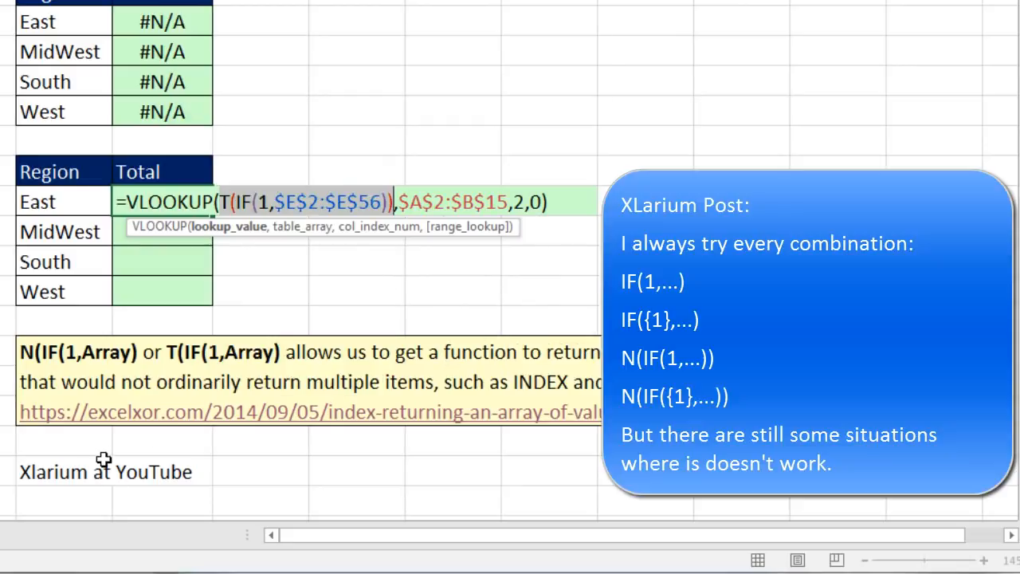
- Turn the IF function's logical test into the array constant {1}
click(257, 204)
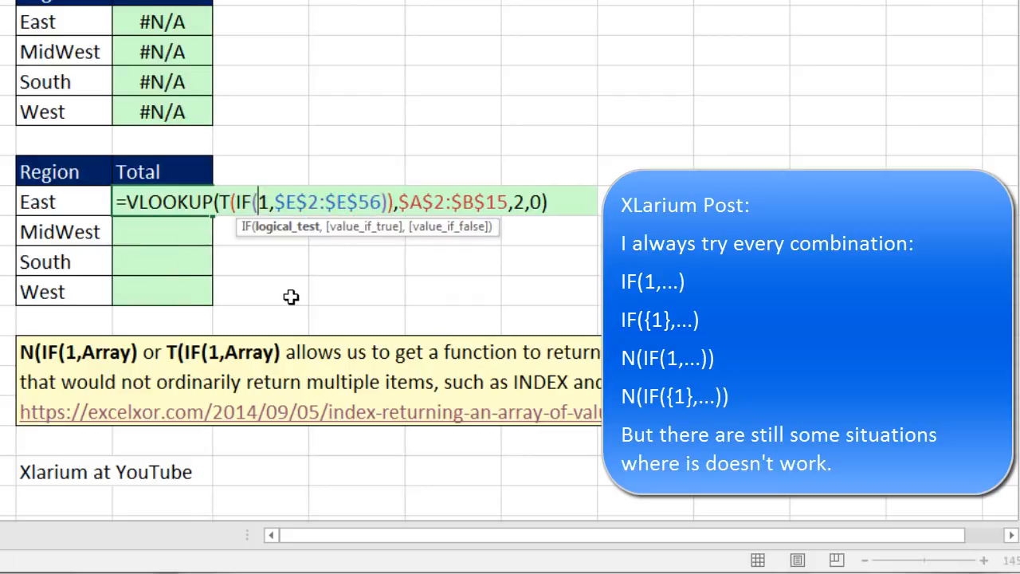
text({)
click(279, 205)
text(})
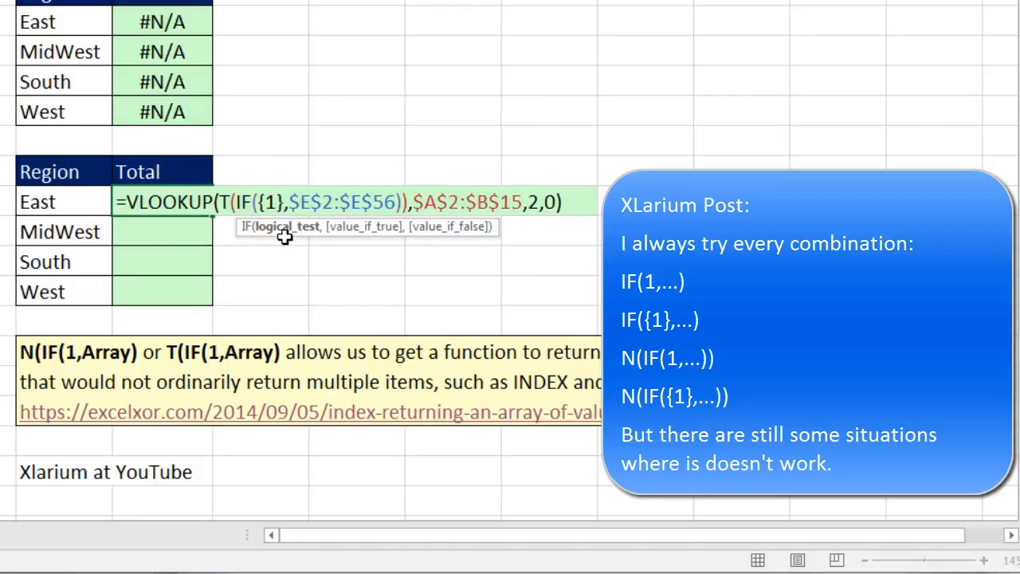
- Evaluate the T(IF({1},$E$2:$E$56)) lookup value, restore the formula and move the function's screen tip clear of it
click(223, 205)
click(221, 232)
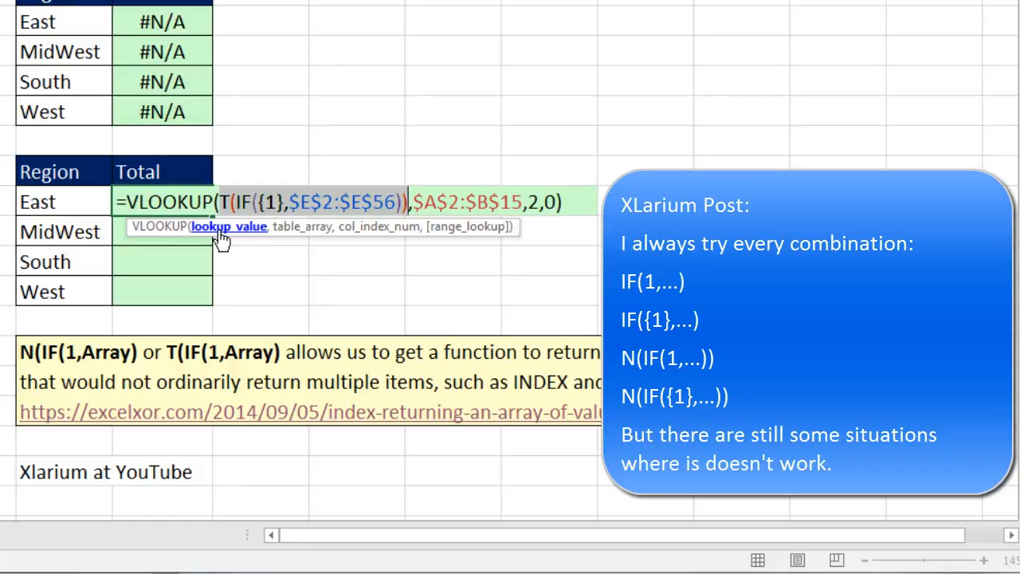
key(F9)
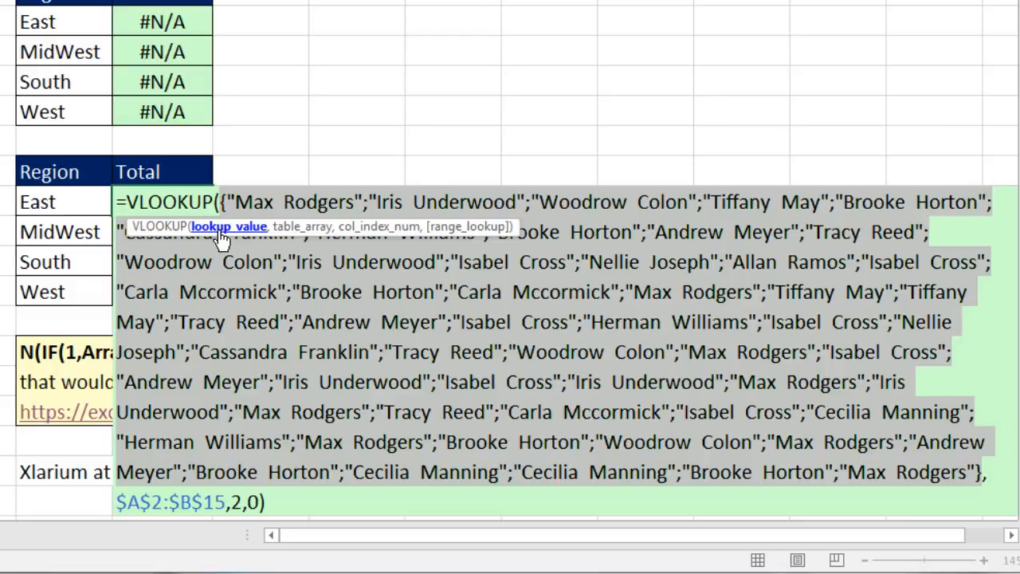
key(ctrl+z)
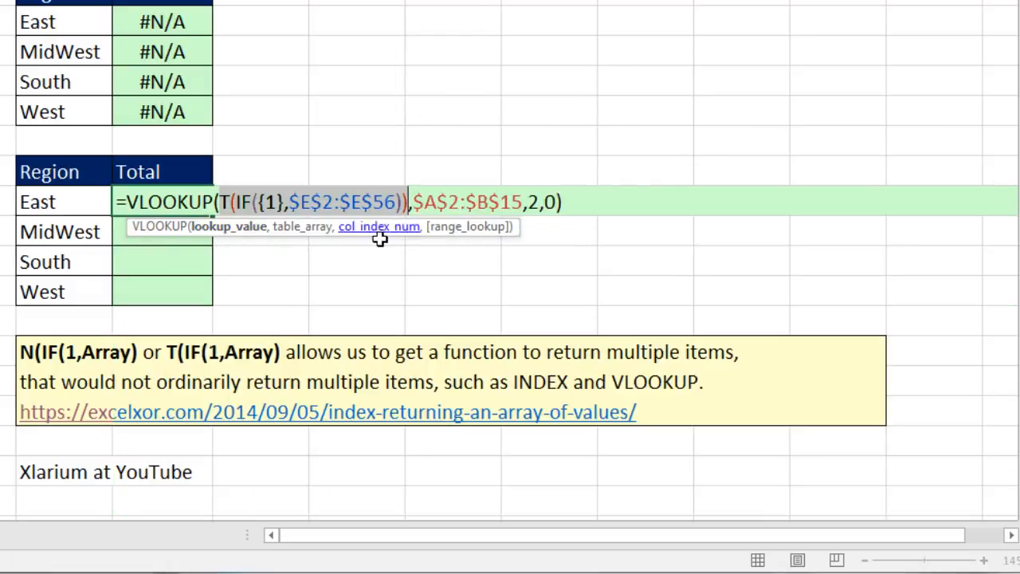
drag(513, 226, 495, 265)
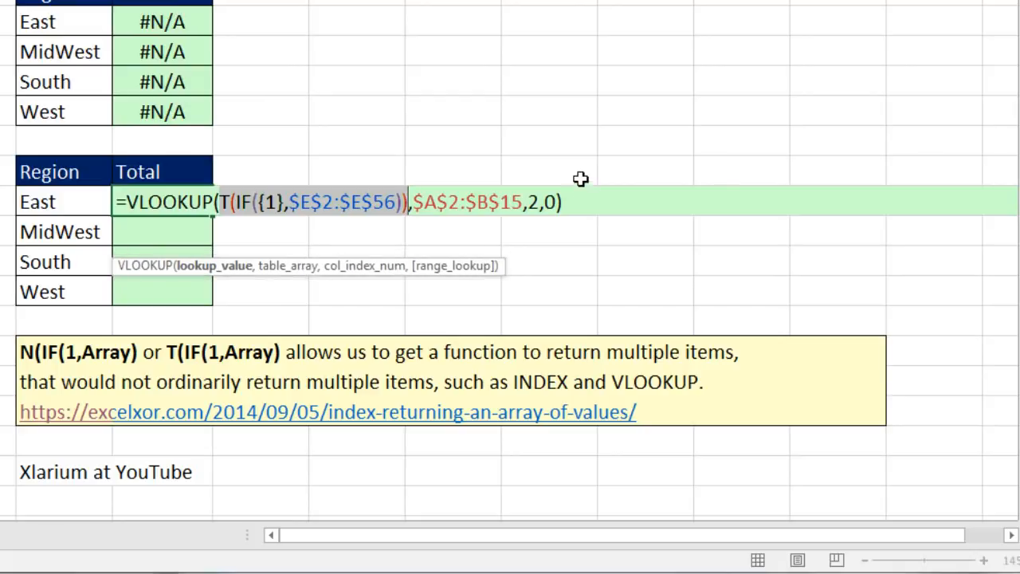
- Evaluate the entire VLOOKUP formula in K16 in place to inspect its array of regions, and restore the formula
drag(567, 201, 28, 201)
key(F9)
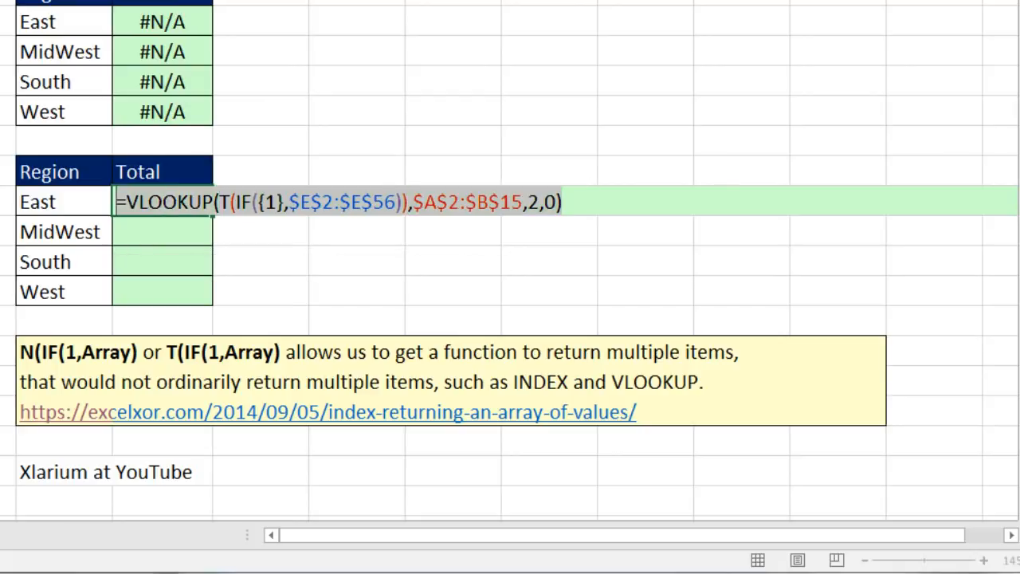
key(F9)
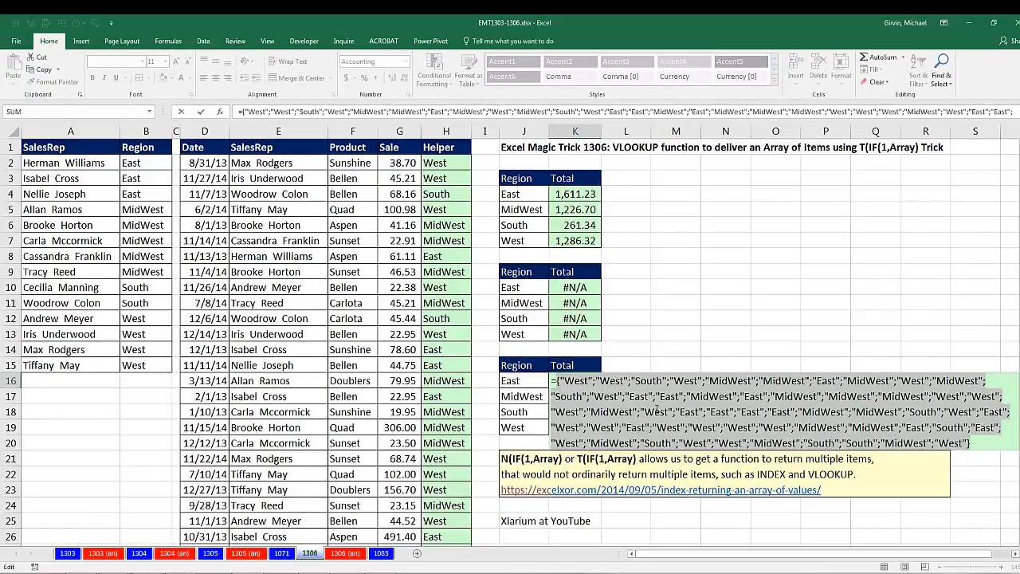
key(ctrl+z)
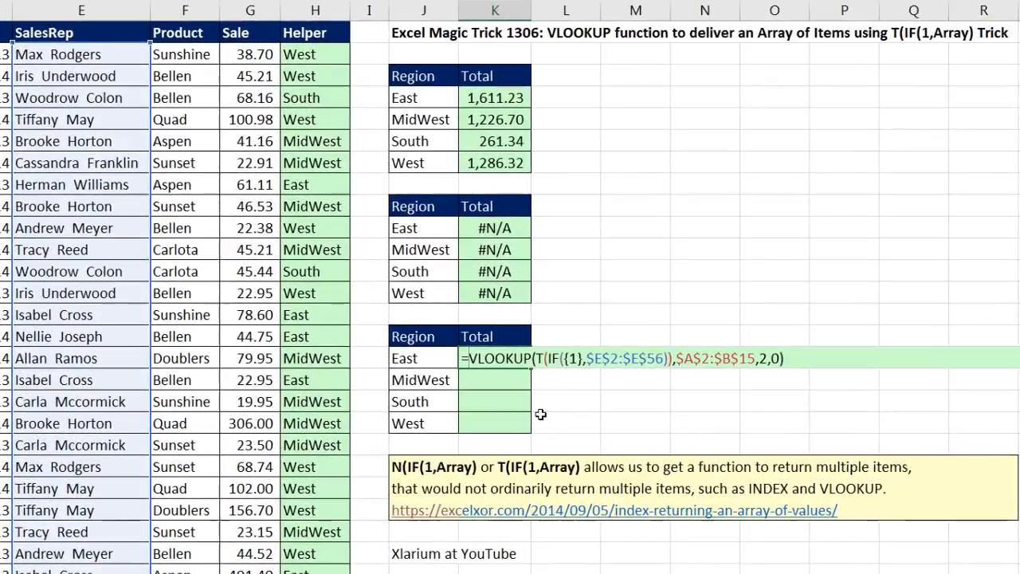
- Wrap K16's VLOOKUP in SUMPRODUCT with $G$2:$G$56 as the first array and begin the second array with --(
text(sum)
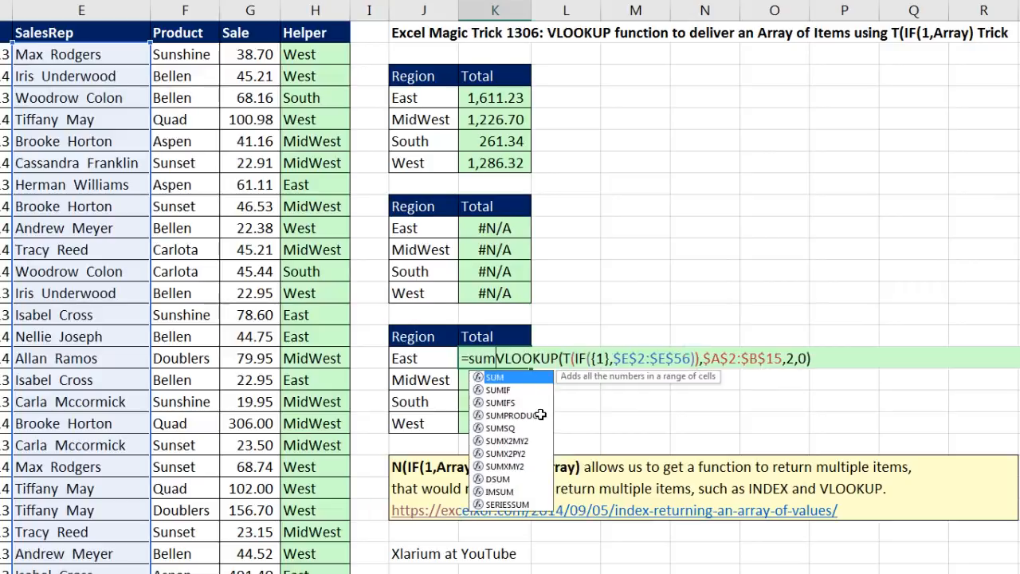
double_click(540, 414)
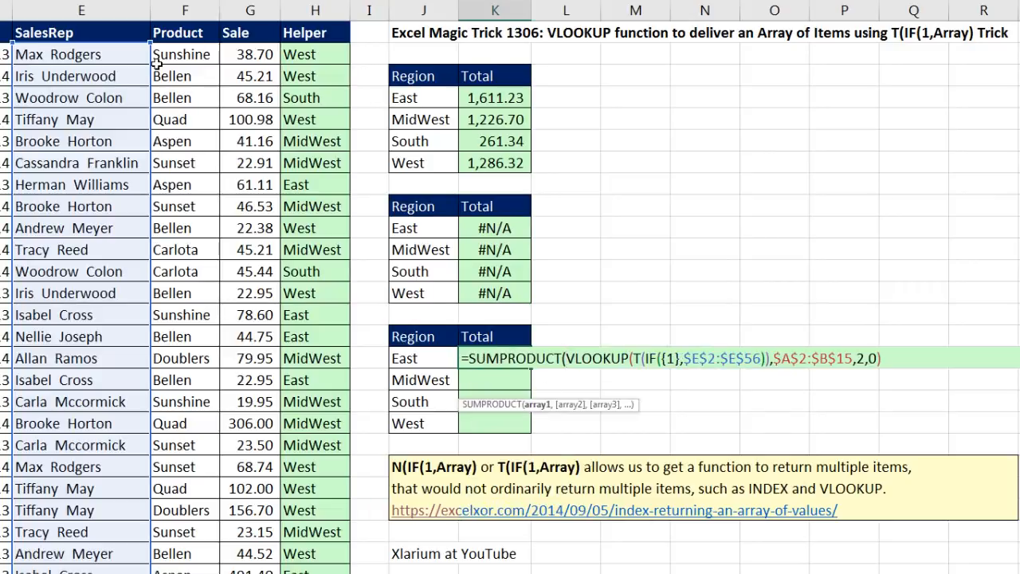
click(265, 52)
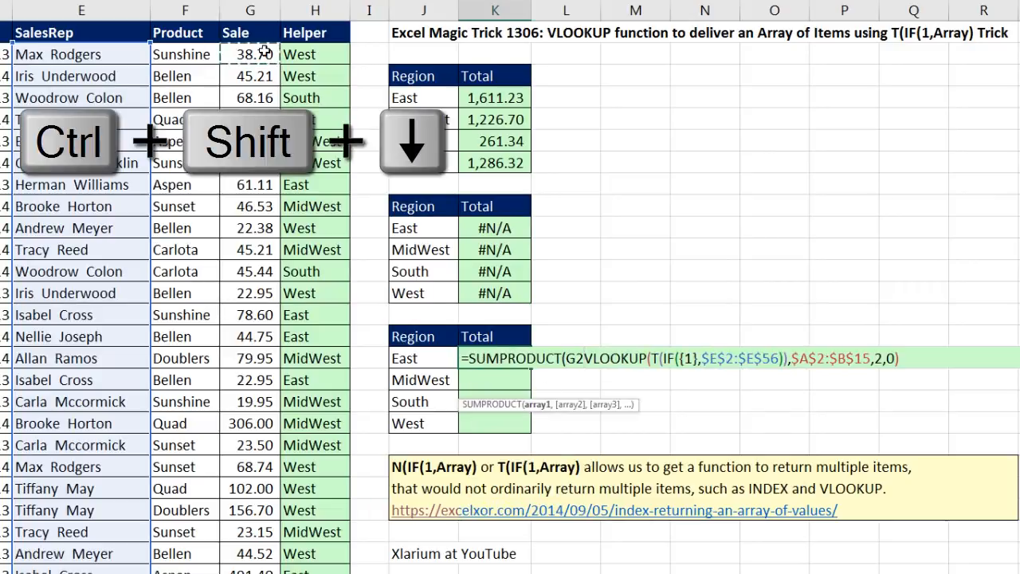
key(ctrl+shift+Down)
key(F4)
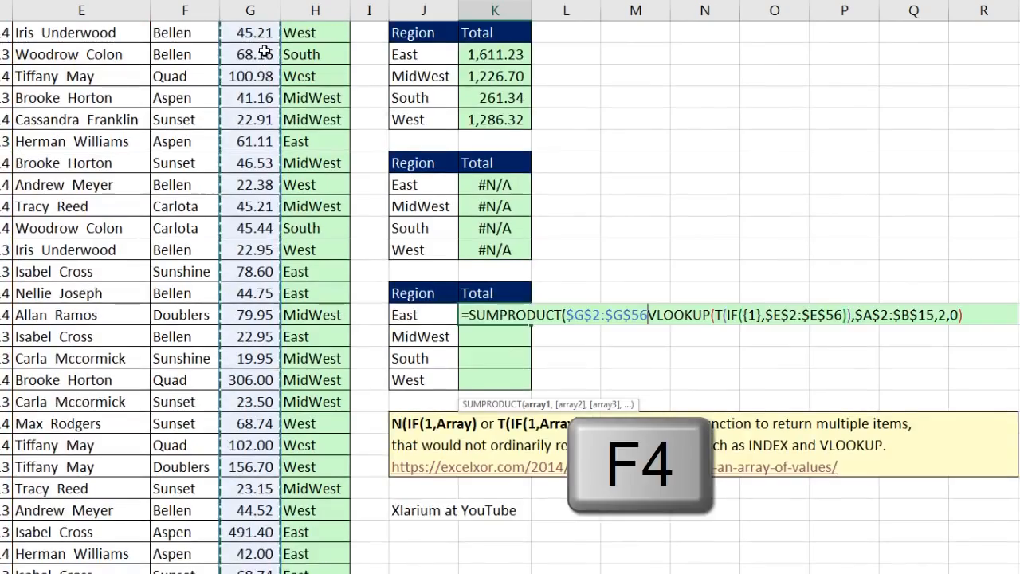
text(,--()
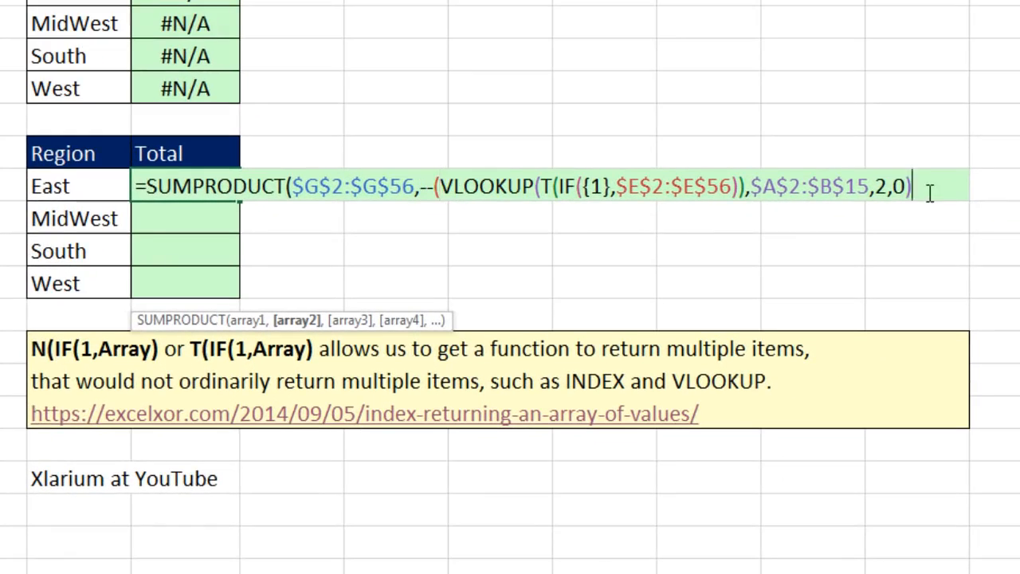
text(=)
- Complete the K16 formula by comparing the VLOOKUP with J16 and closing the parentheses, and copy it down through K19
click(74, 186)
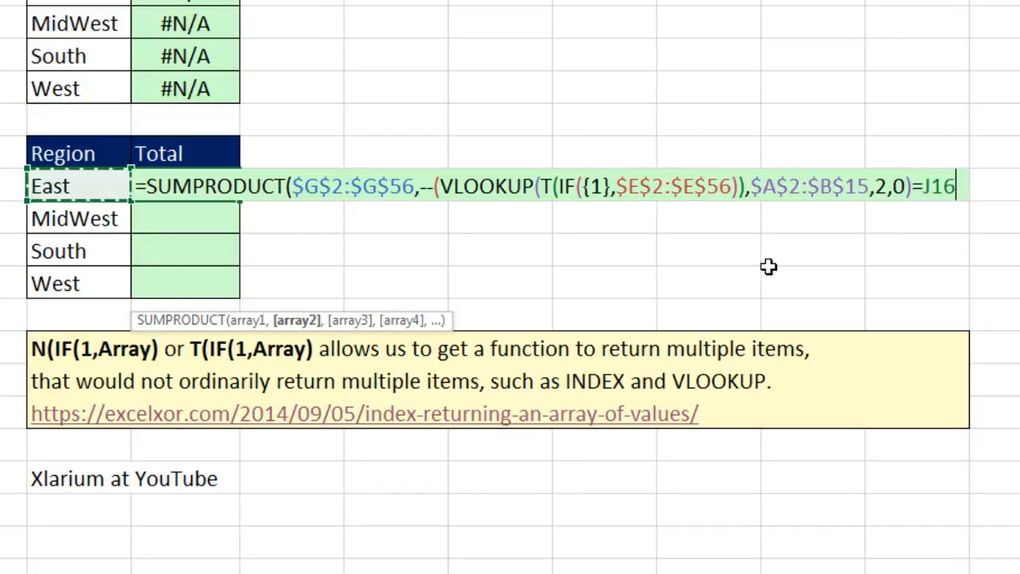
text())
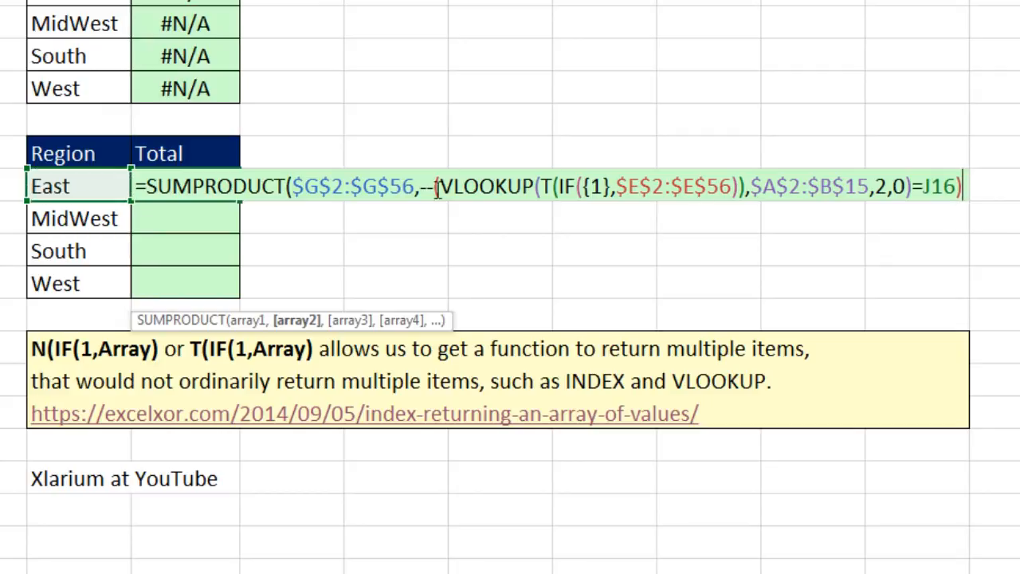
drag(448, 319, 603, 233)
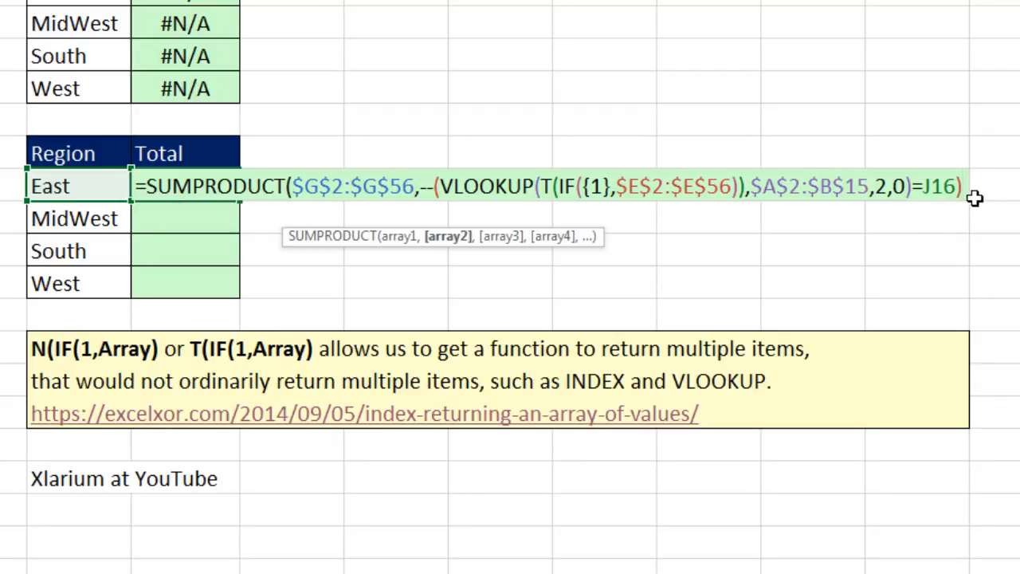
text())
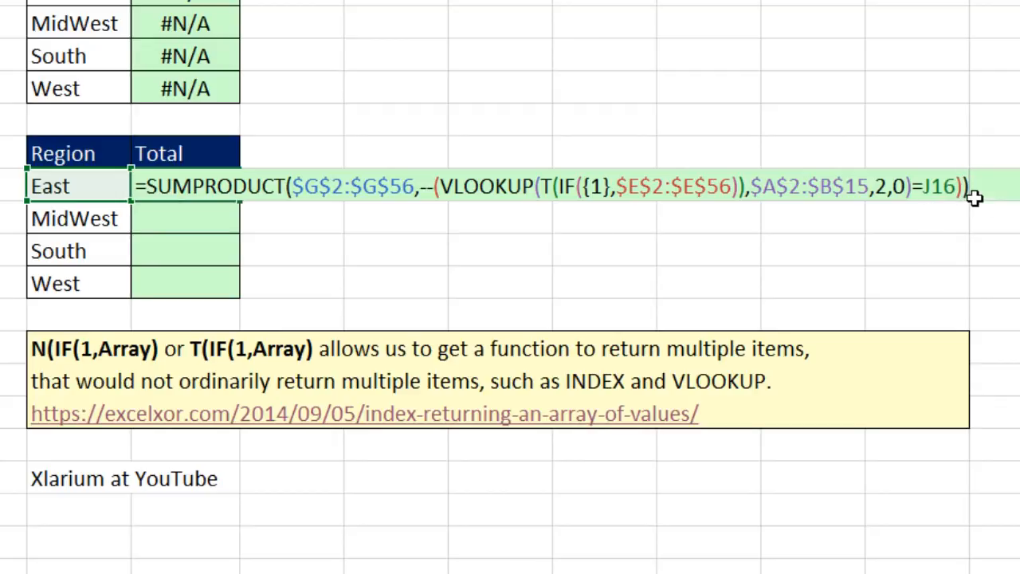
key(ctrl+Return)
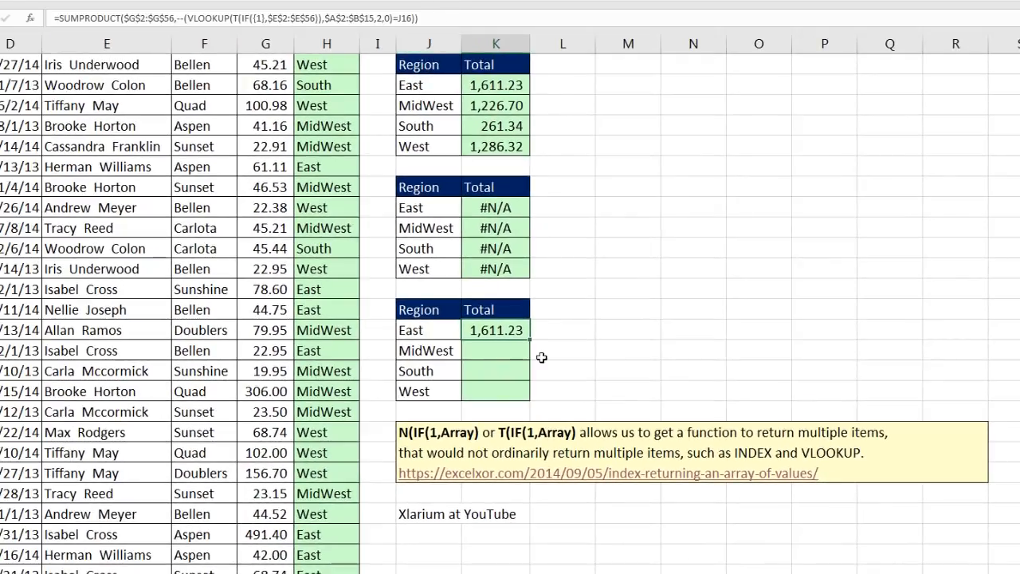
double_click(531, 340)
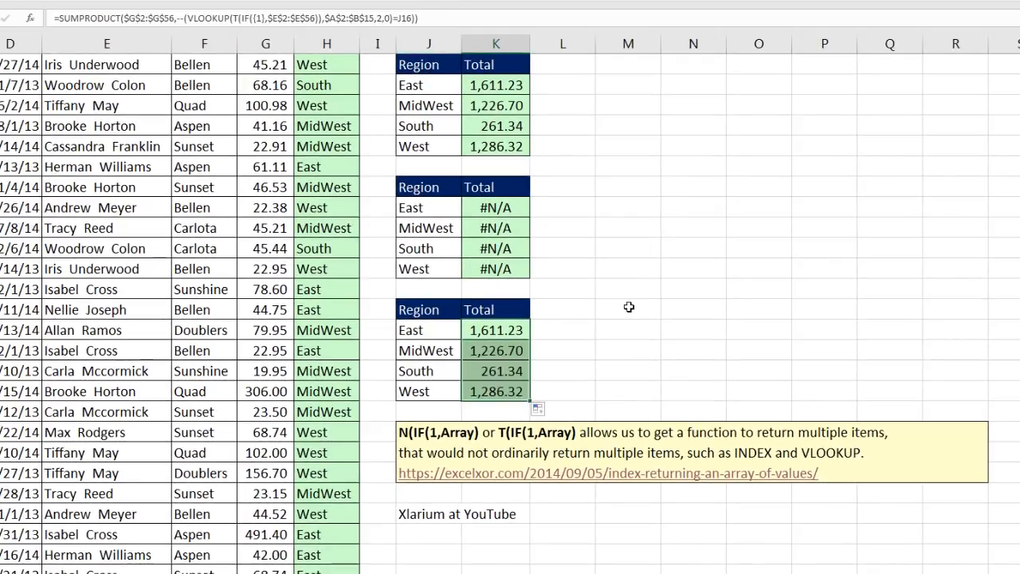
- Examine the T(IF({1},$E$2:$E$56)) lookup value and the remaining VLOOKUP arguments in K16's SUMPRODUCT formula
click(503, 330)
double_click(504, 330)
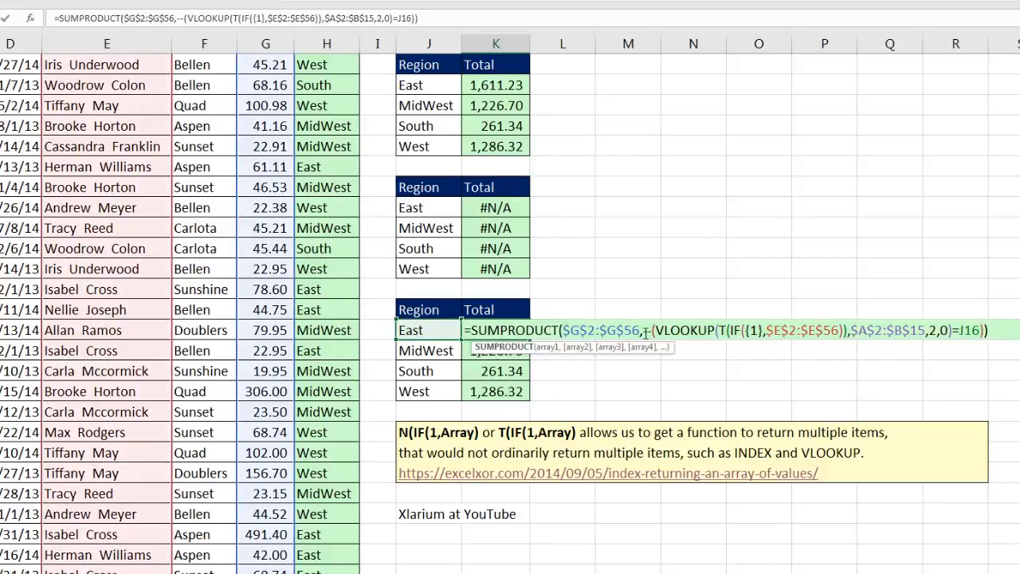
click(717, 348)
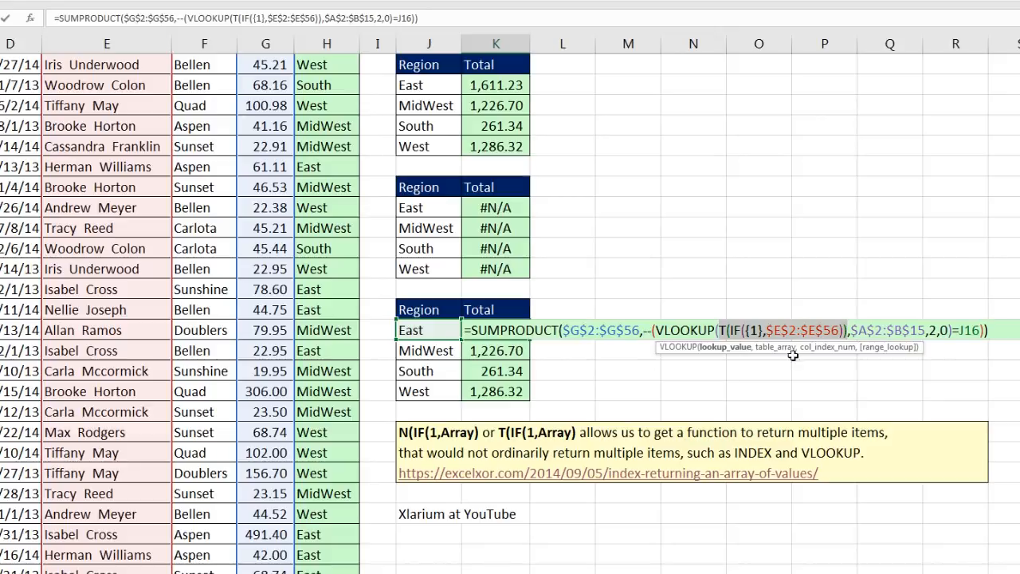
click(943, 331)
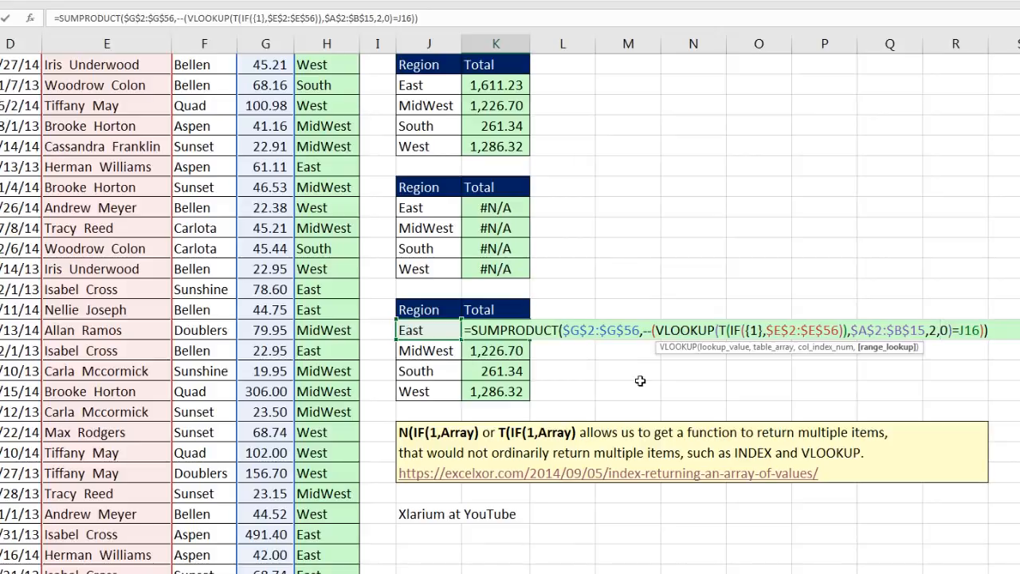
key(ctrl+Return)
- Examine the {1} logical test and the value-if-true range of the IF function in K16
scroll(523, 319, up, 1)
key(F2)
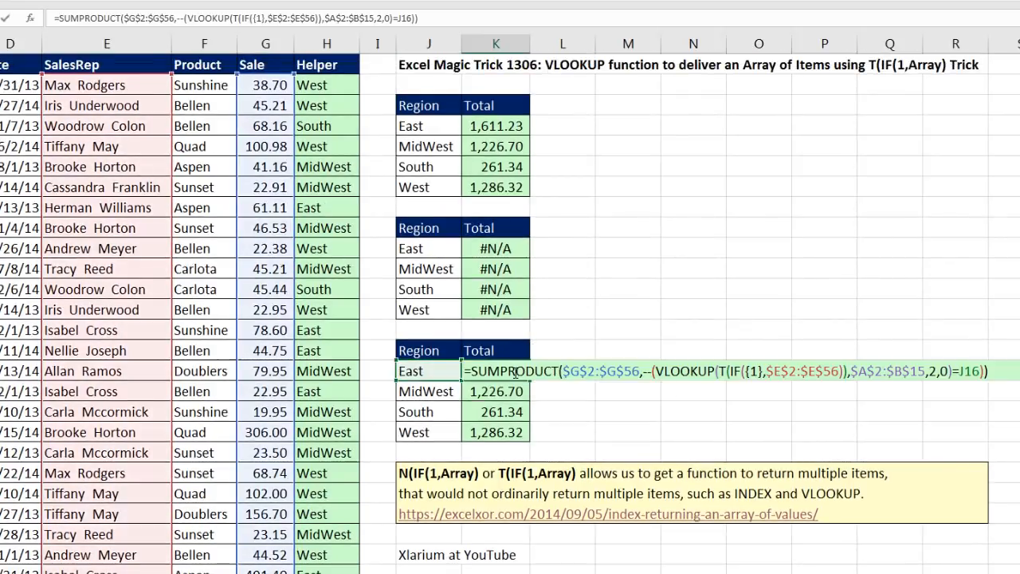
click(768, 372)
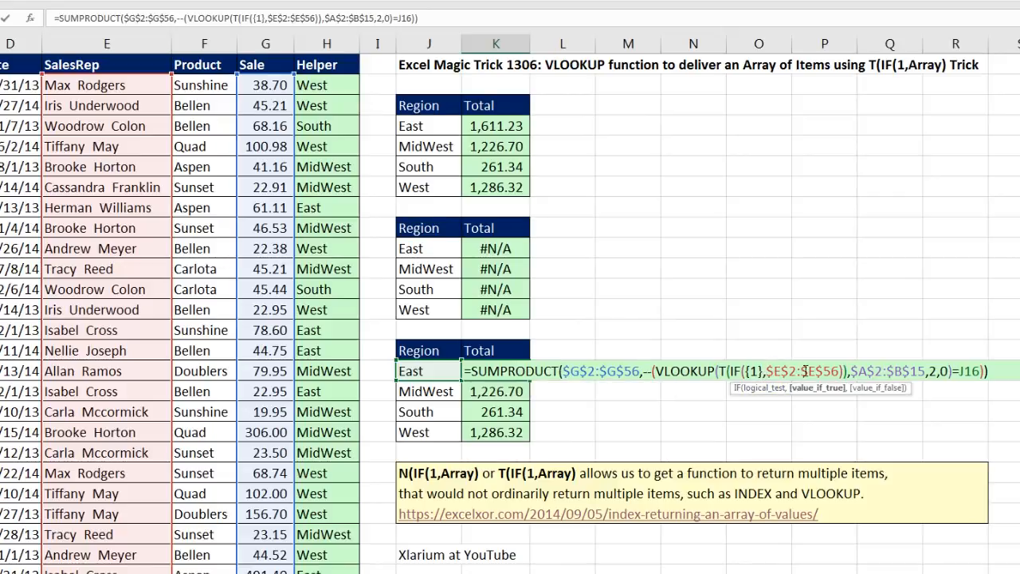
click(762, 373)
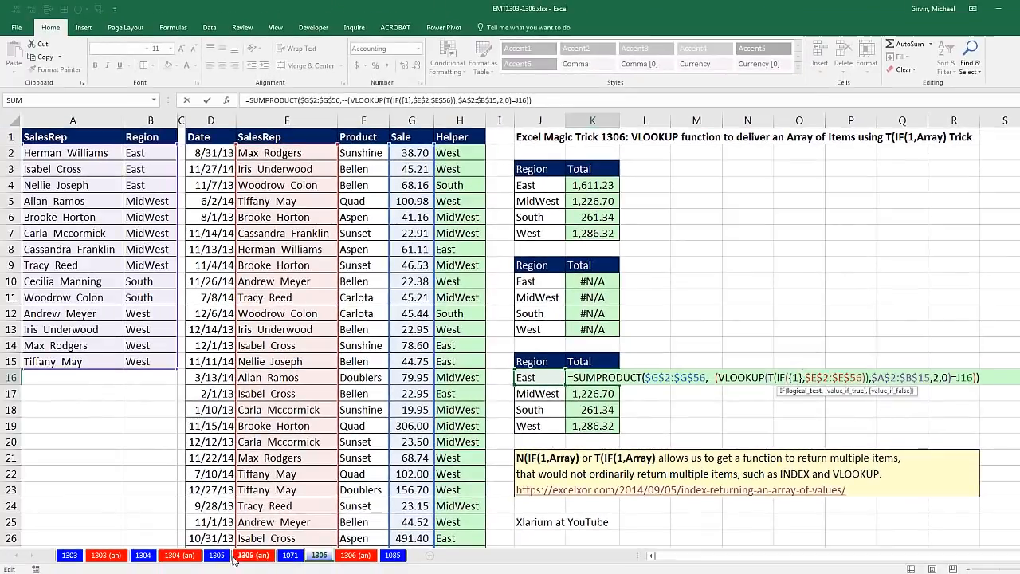
key(ctrl+Return)
- On sheet 1305 (an), examine the N(IF(1,MATCH(...))) row argument of INDEX in H16 and re-enter it as an array formula
click(253, 556)
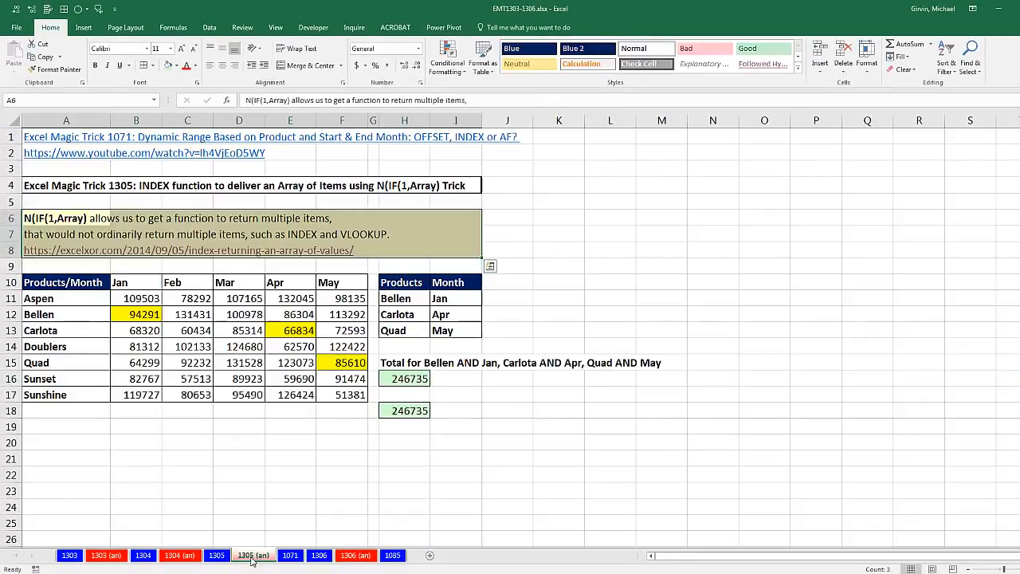
double_click(410, 381)
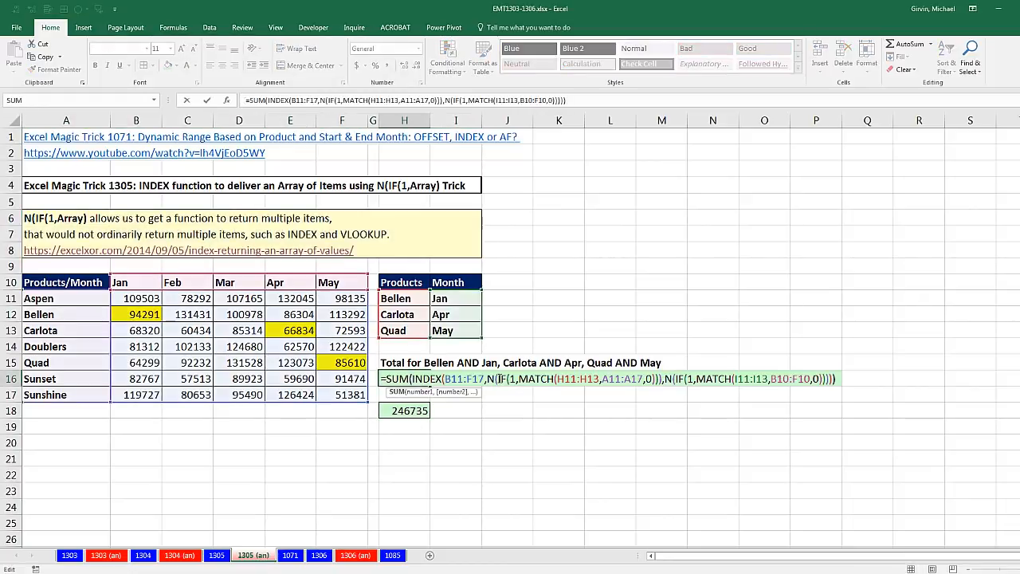
click(489, 380)
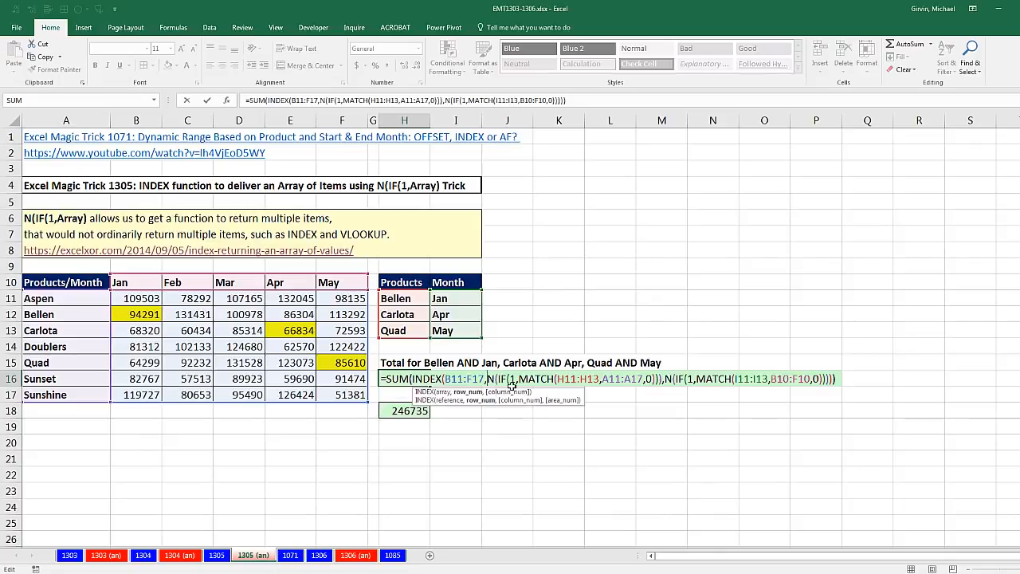
click(571, 379)
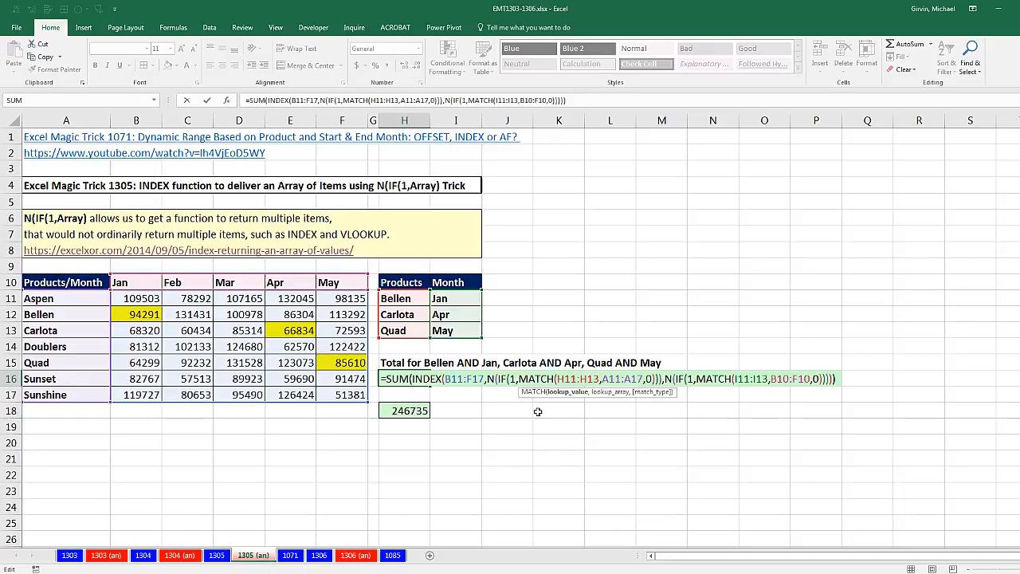
key(ctrl+shift+Return)
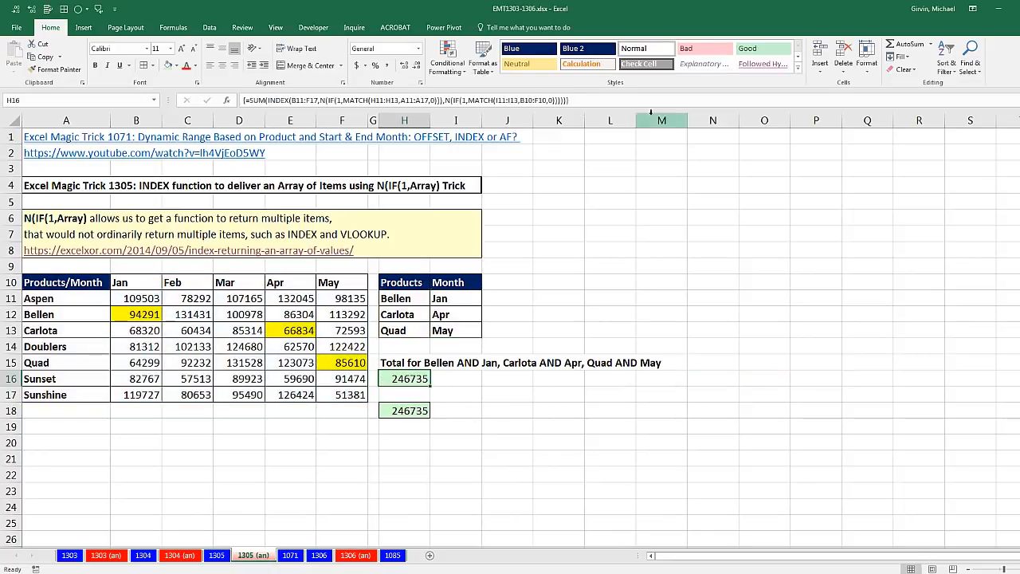
- On sheet 1304 (an), examine the MODE.MULT and N(IF(1,...)) parts of the TEXTJOIN formula in D13
click(143, 555)
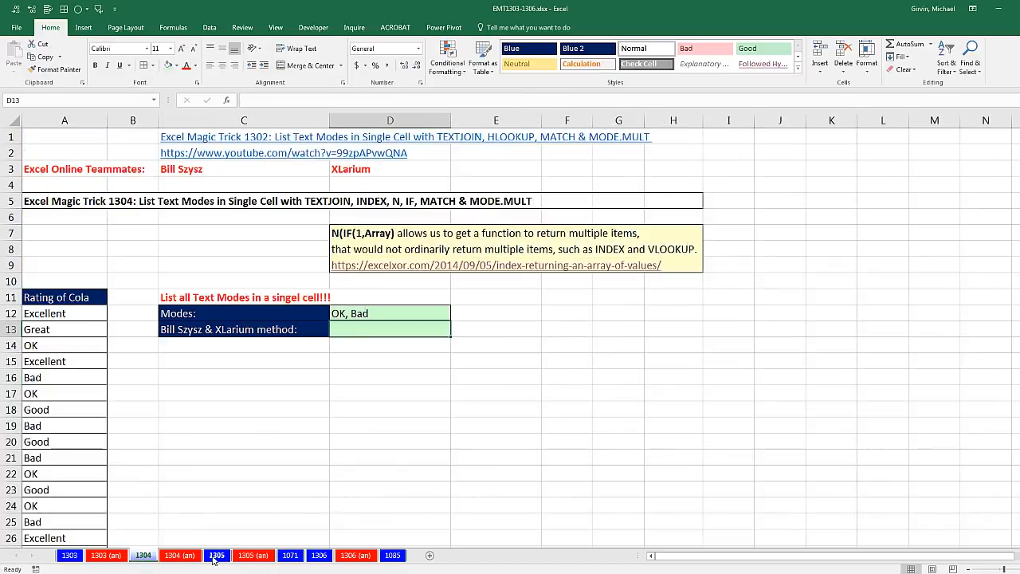
click(183, 555)
double_click(367, 308)
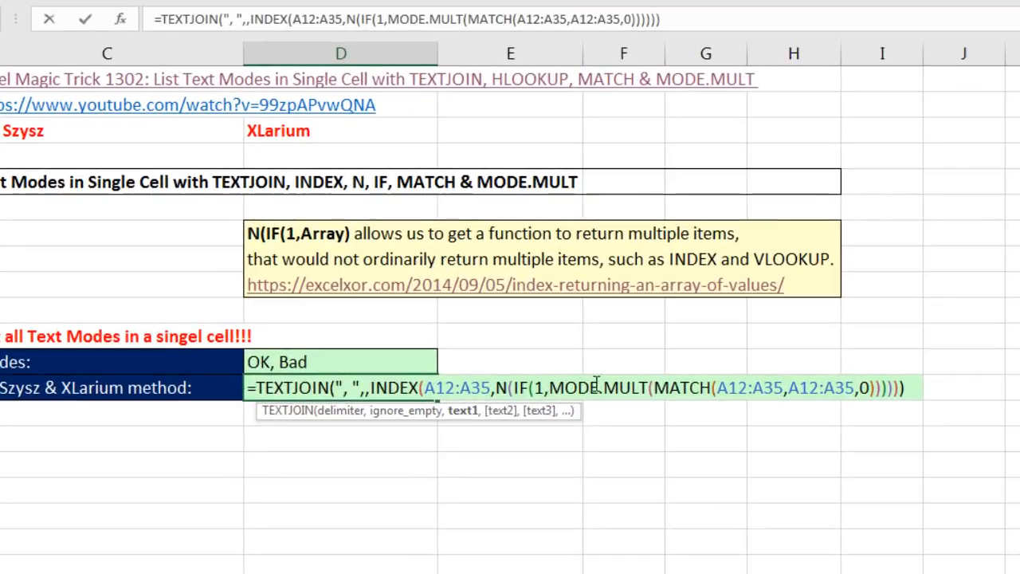
click(654, 392)
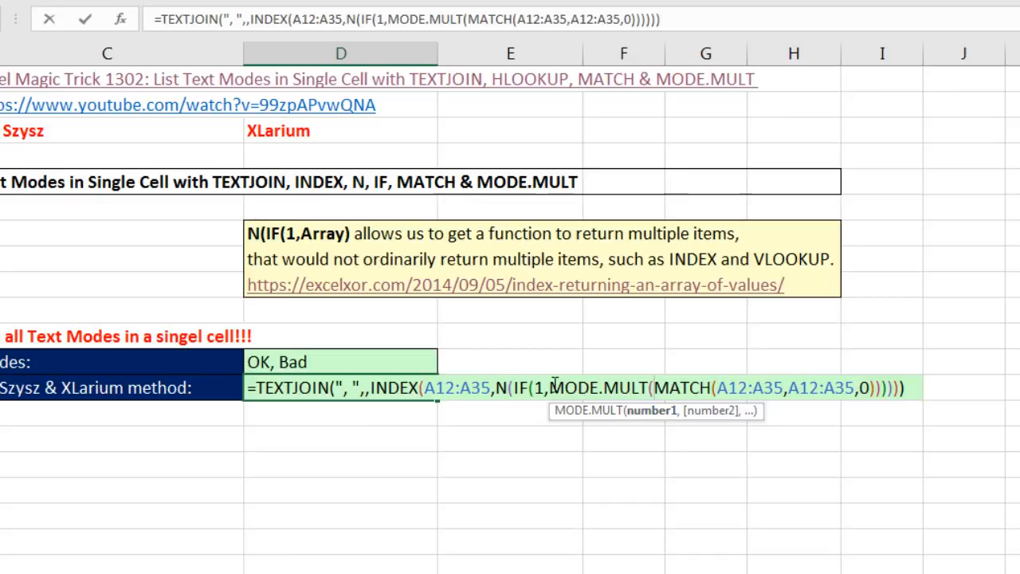
drag(550, 388, 642, 383)
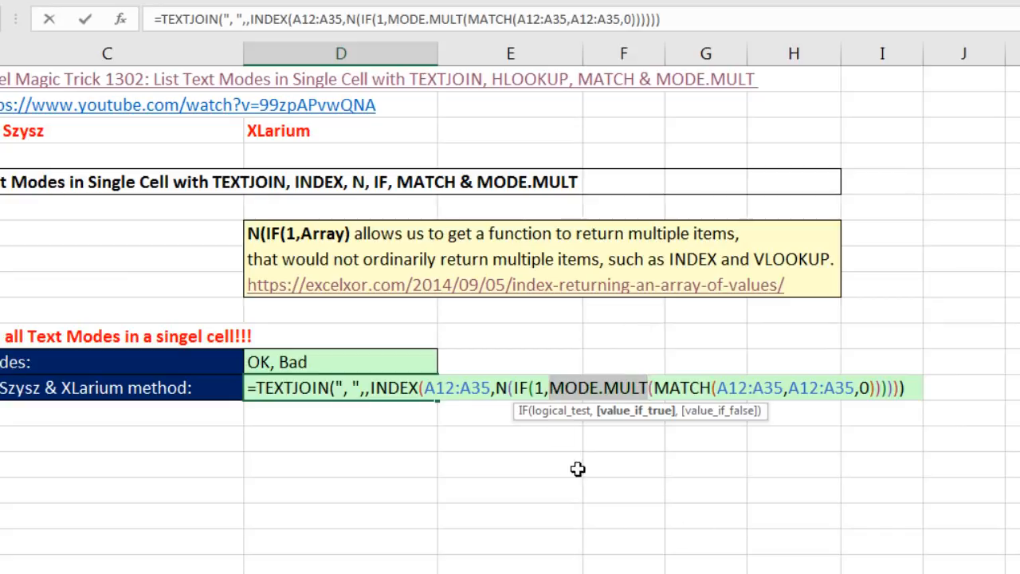
click(508, 388)
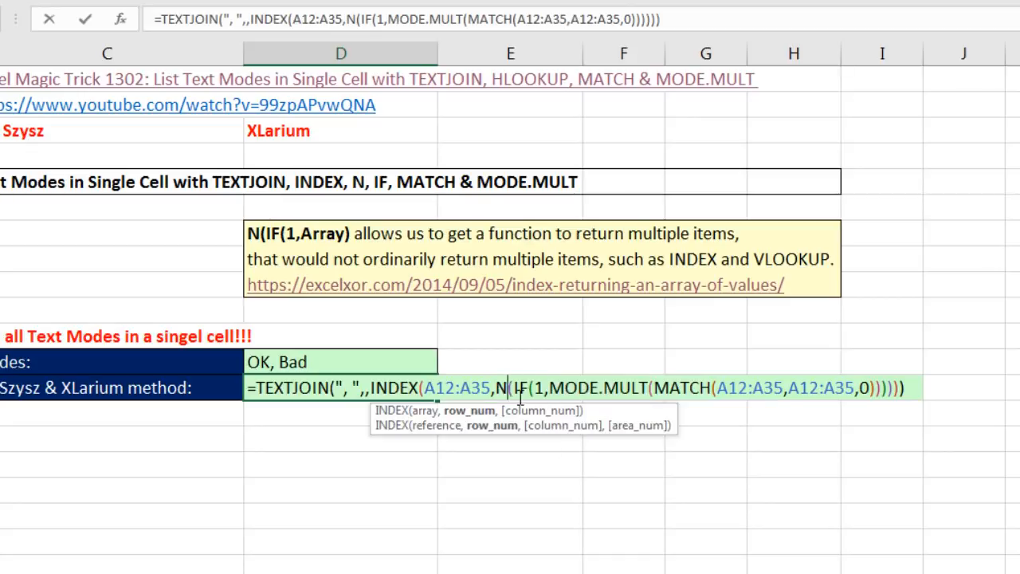
key(Escape)
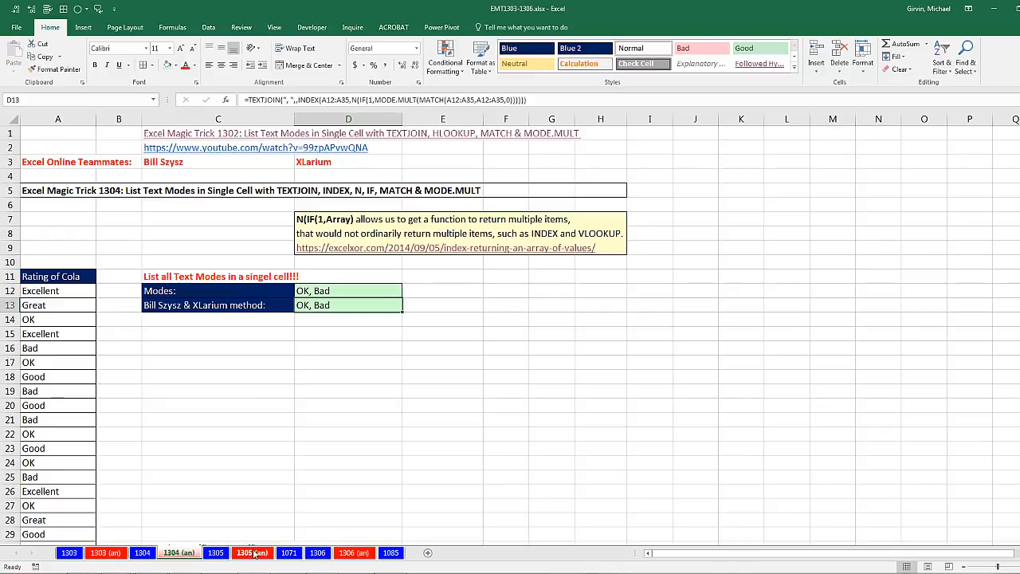
- Compare the N(IF(1,...)) formula in H16 on sheet 1305 (an) with the T(IF({1},...)) formula in K16 on sheet 1306
click(252, 552)
double_click(404, 376)
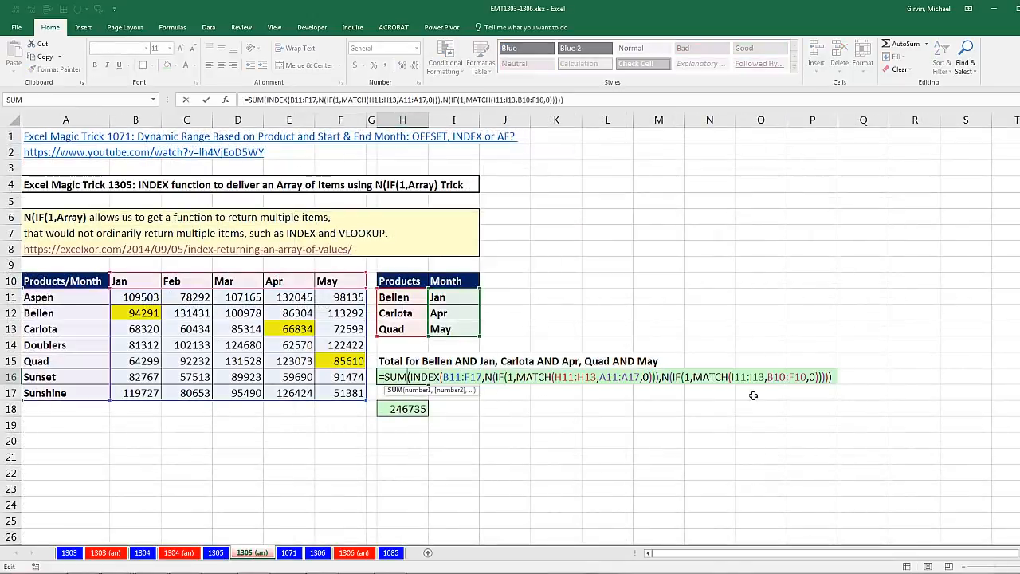
key(Escape)
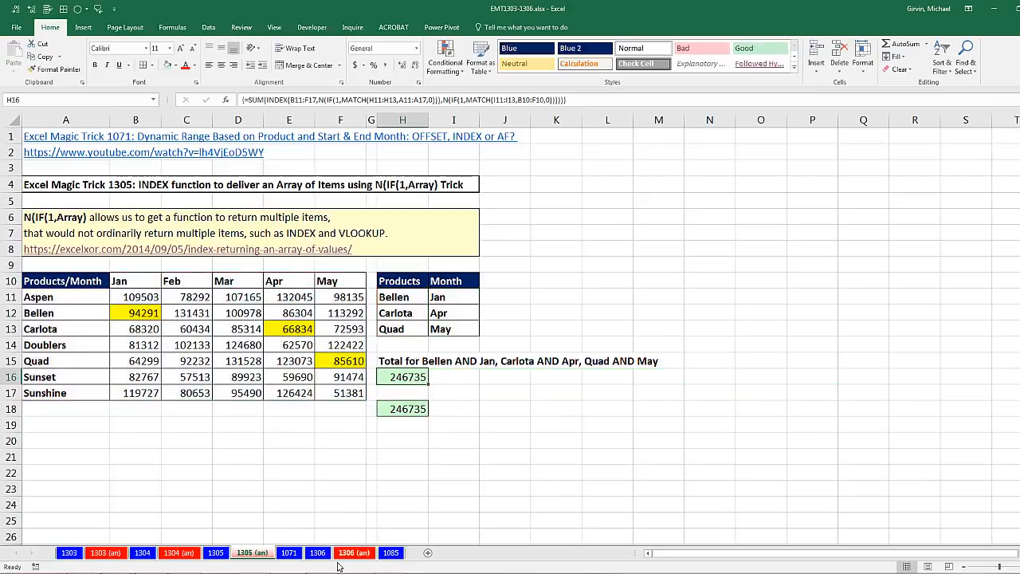
click(317, 552)
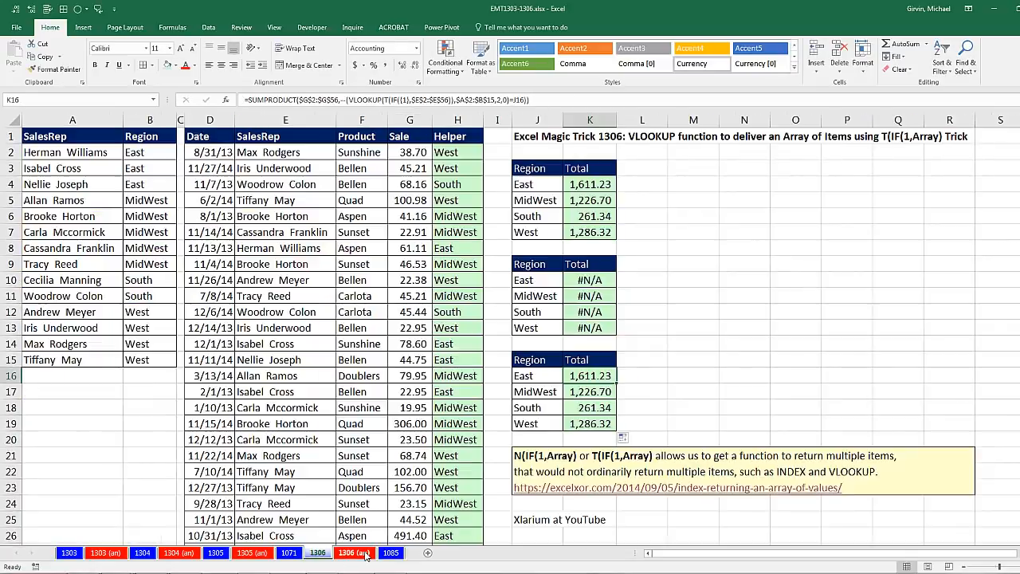
double_click(610, 377)
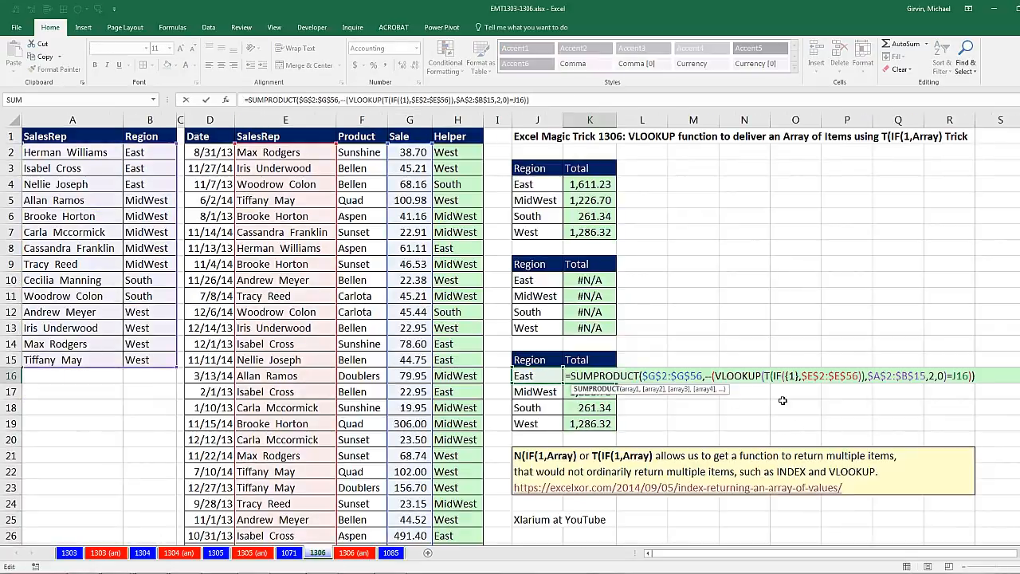